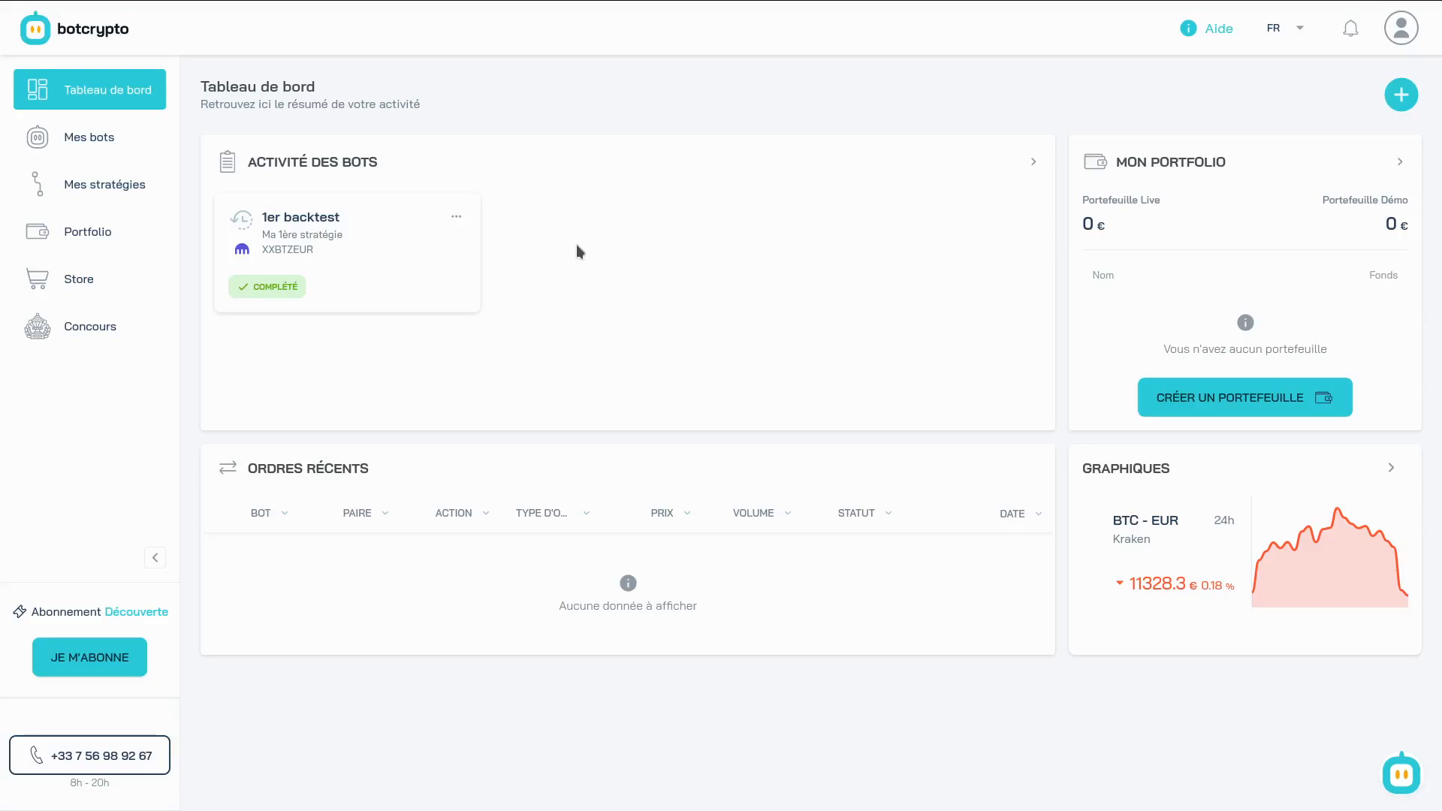
# Create a demo portfolio named "Demo Kraken" on the Kraken exchange
pyautogui.click(111, 234)
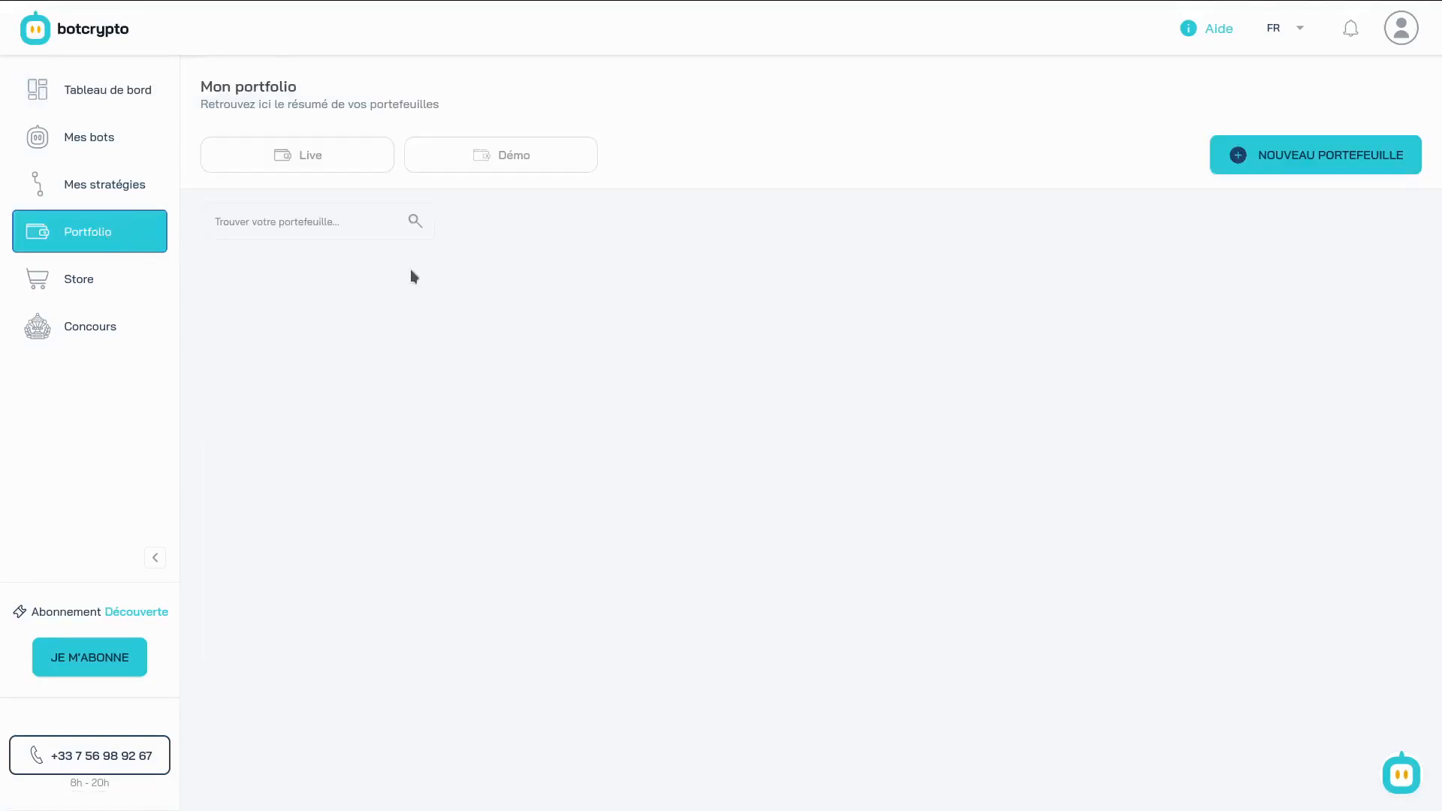
pyautogui.click(1349, 164)
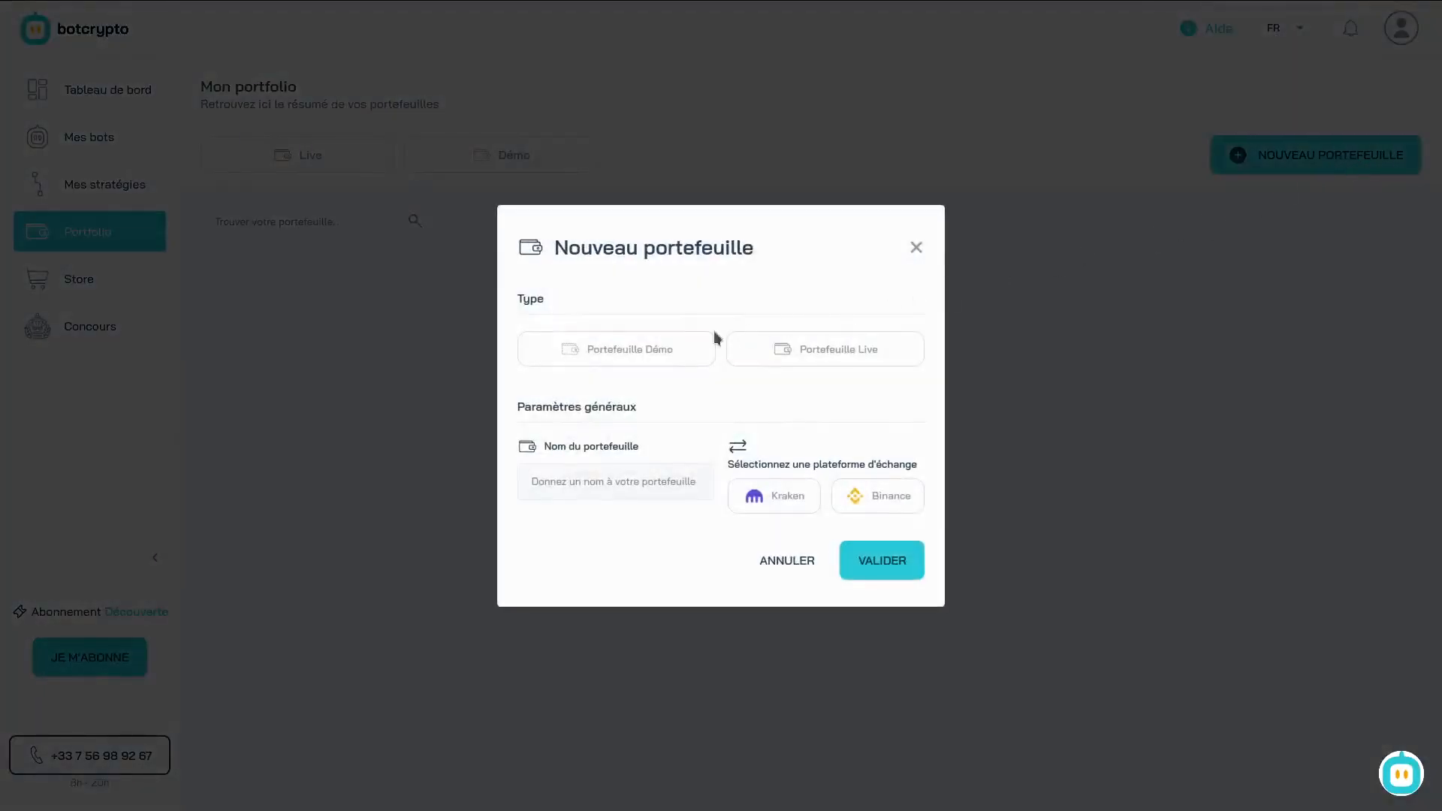
pyautogui.click(619, 347)
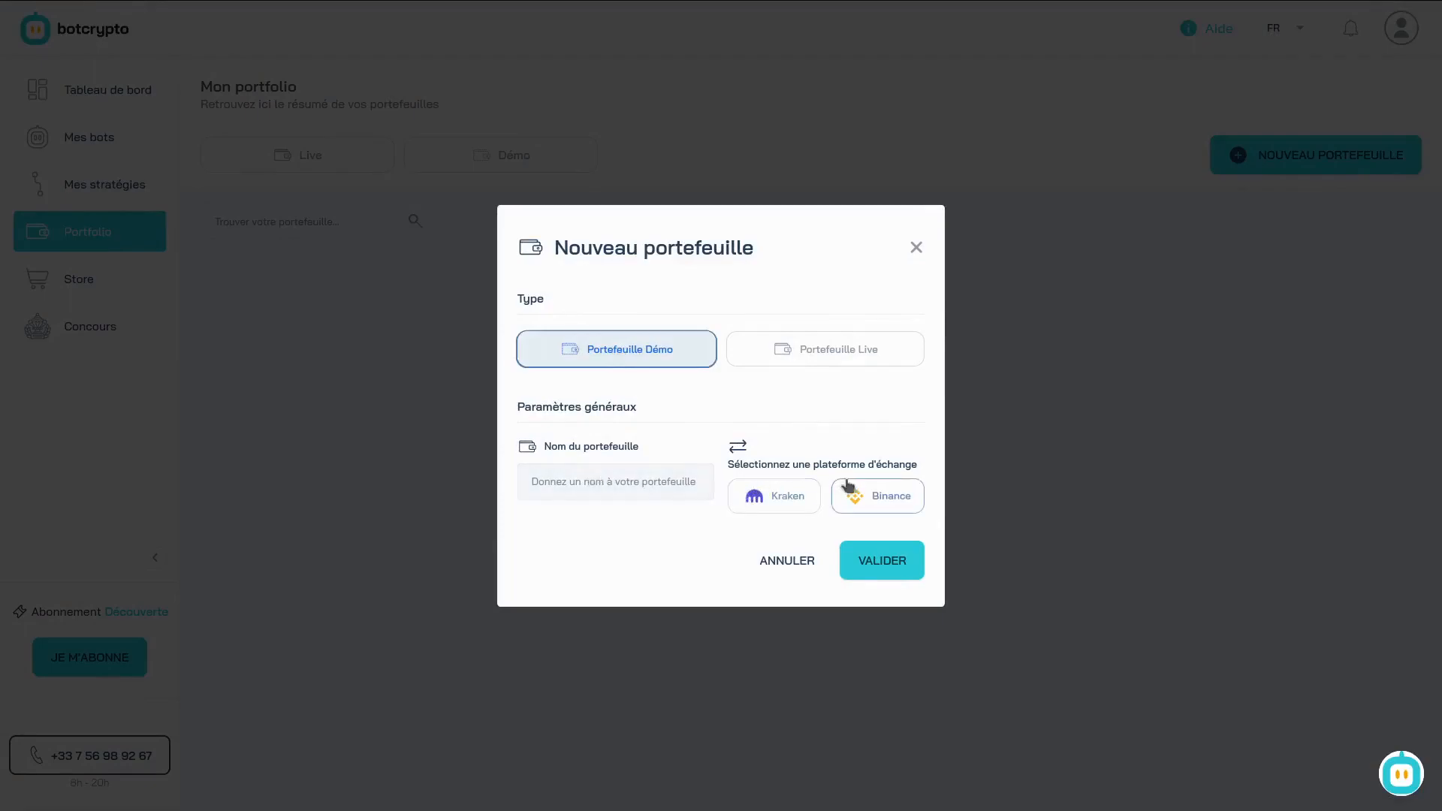
pyautogui.click(739, 500)
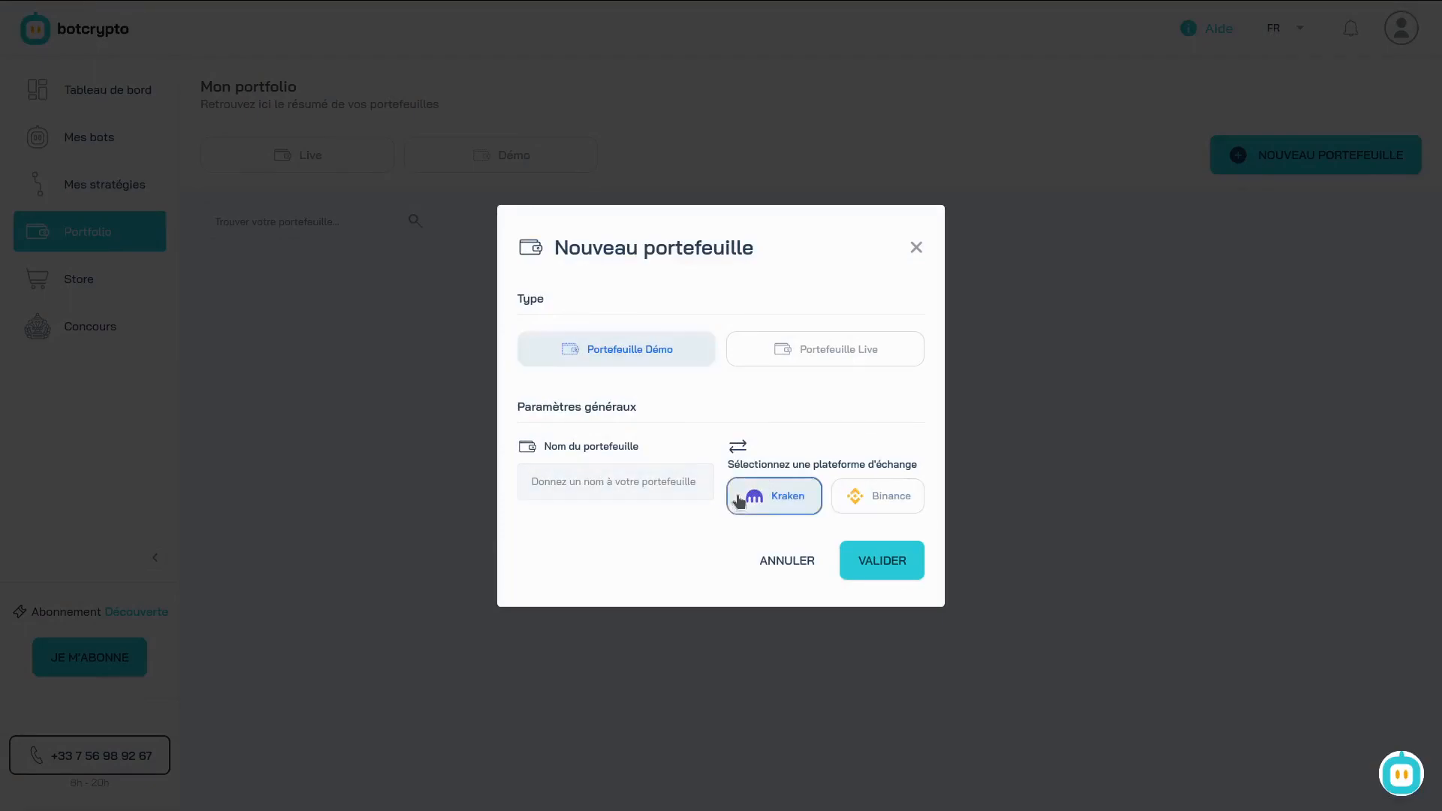
pyautogui.click(561, 484)
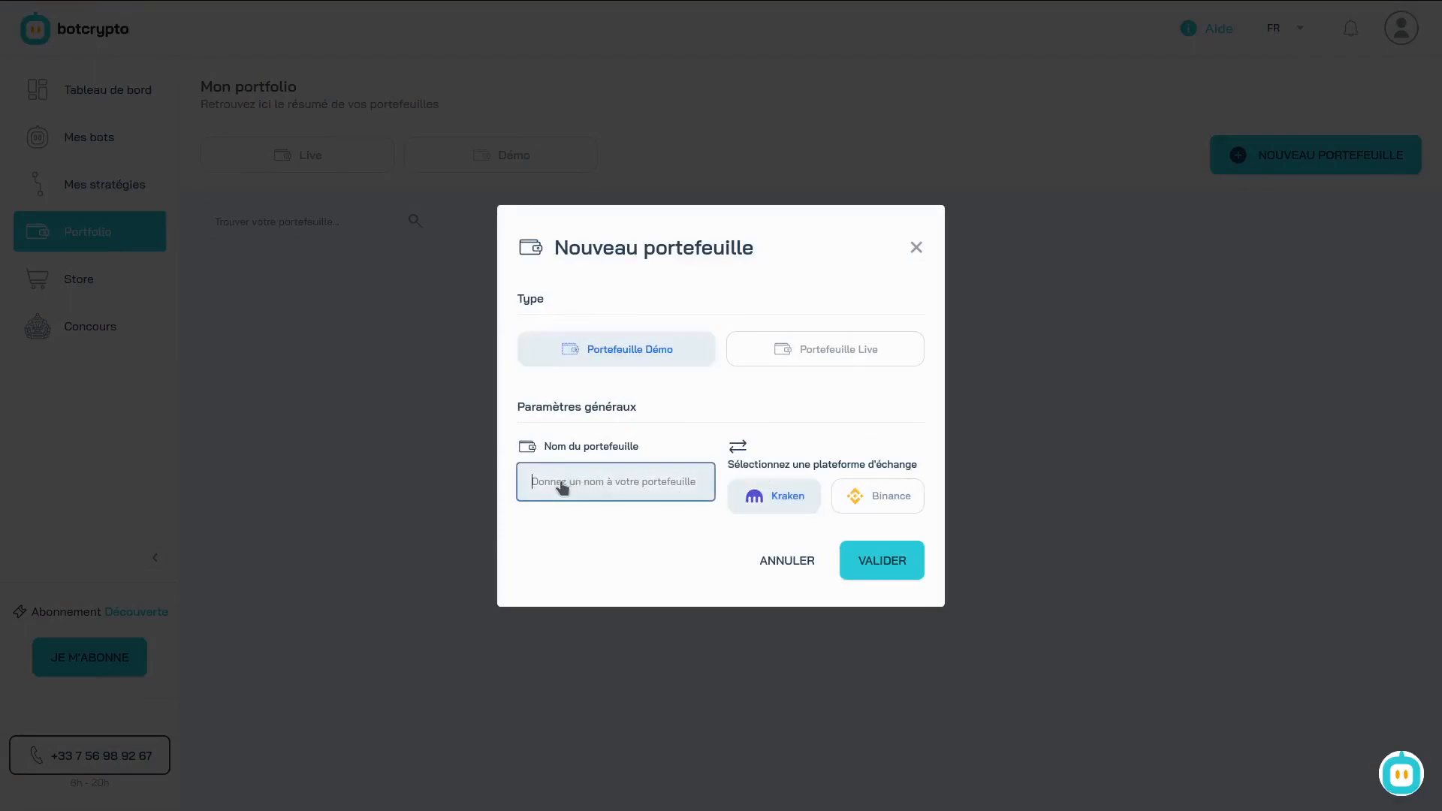
pyautogui.write('Demo Kraken')
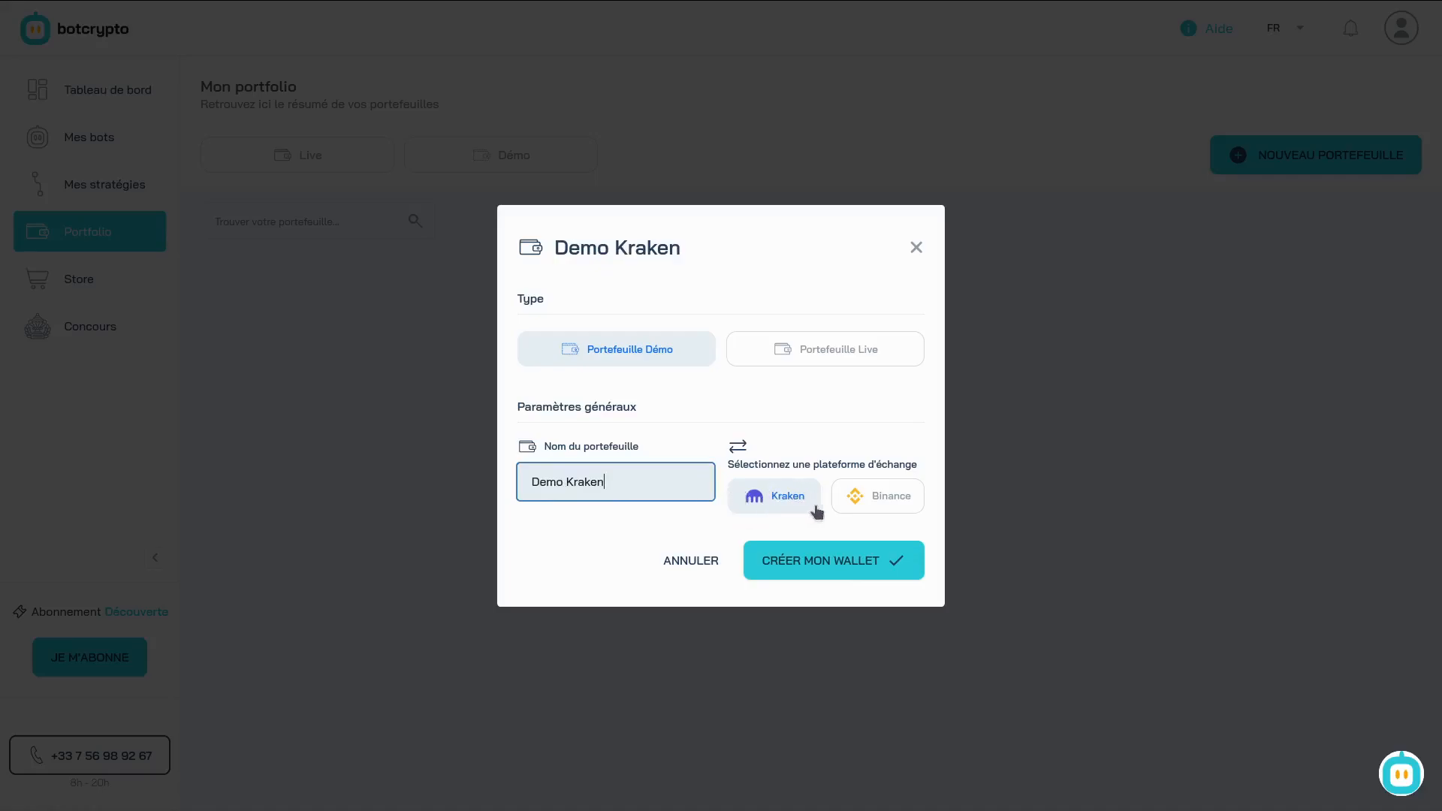
pyautogui.click(813, 563)
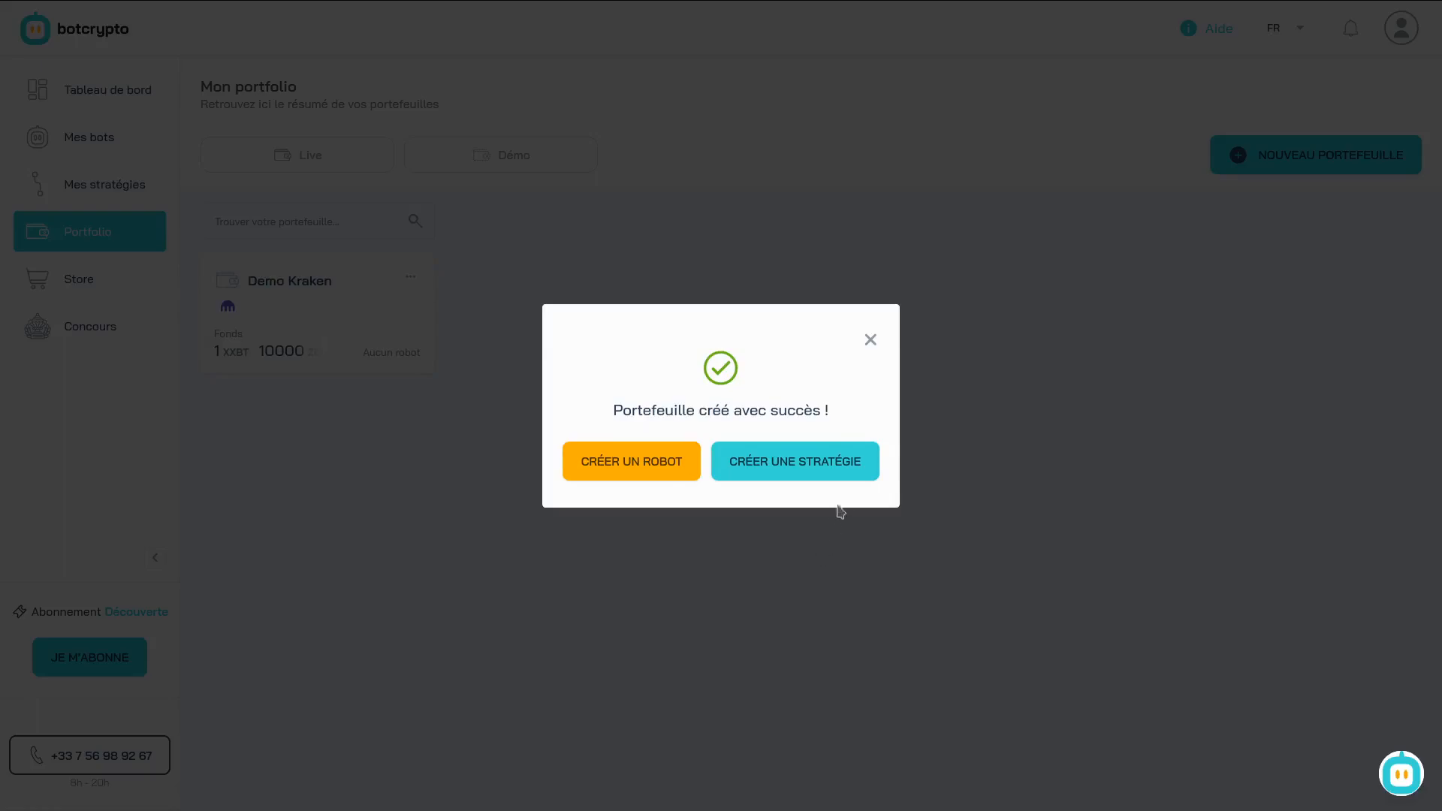
pyautogui.click(868, 340)
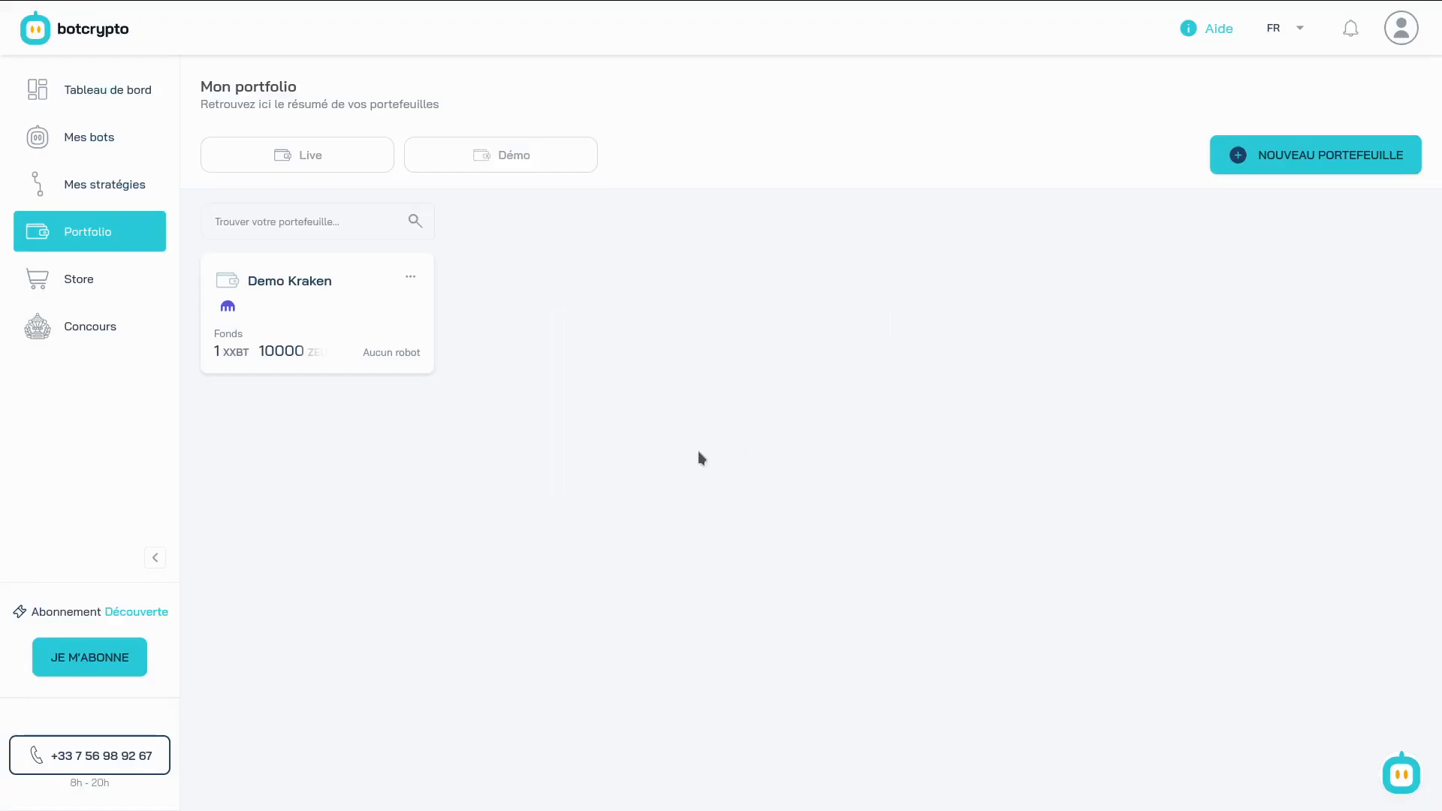
# Open the Demo Kraken portfolio's funds for editing and set the XXBT balance to 2
pyautogui.click(313, 283)
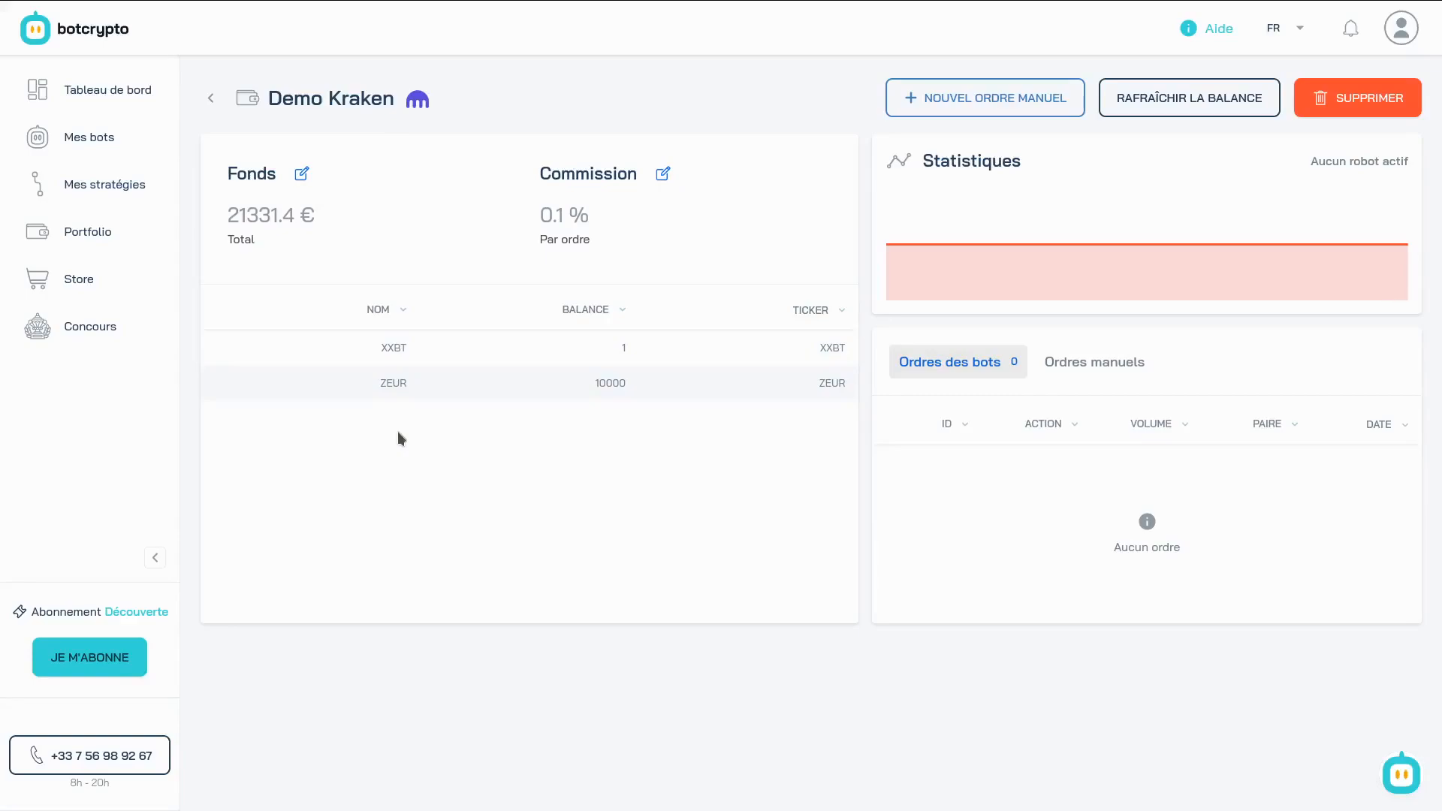
pyautogui.click(302, 176)
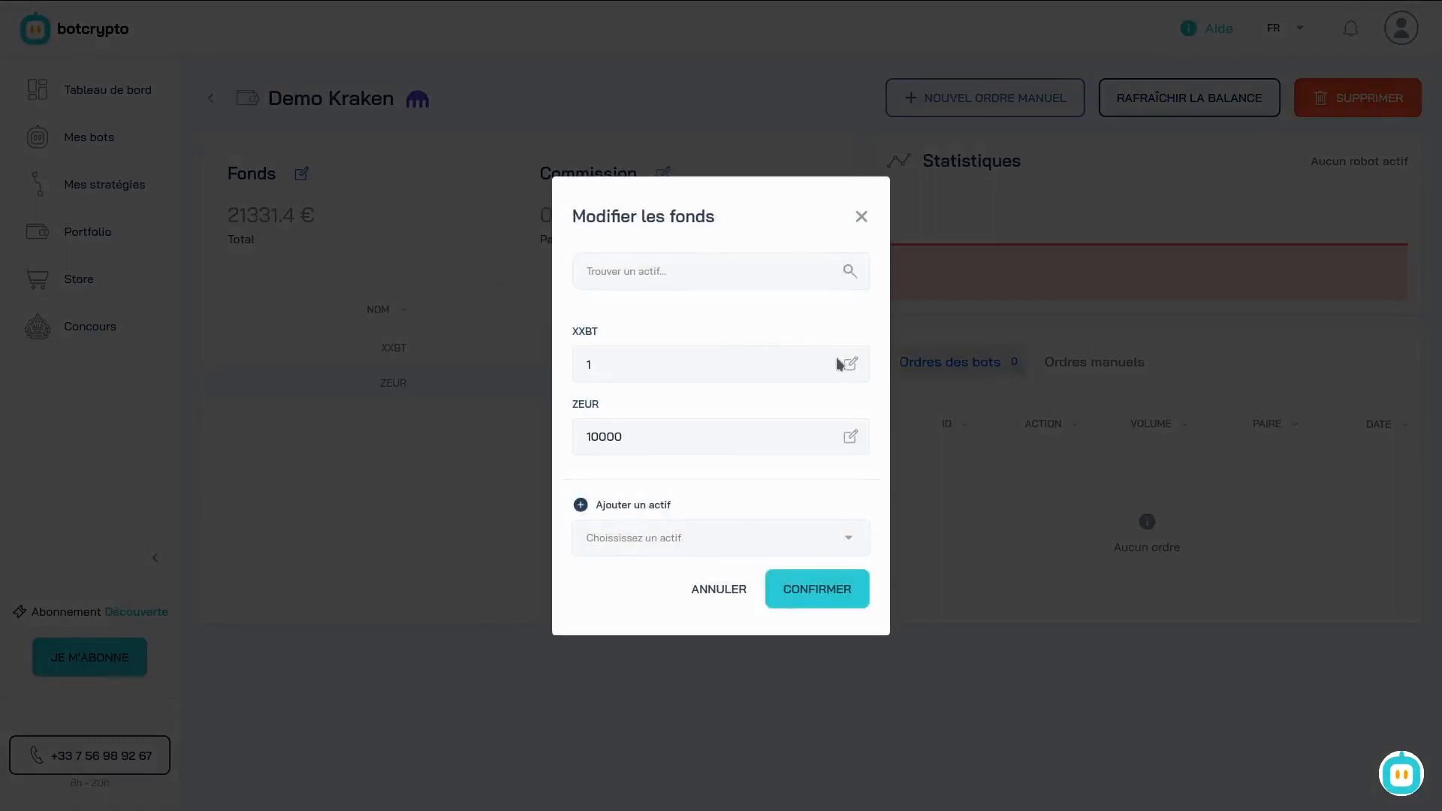
pyautogui.click(849, 366)
pyautogui.press('BackSpace')
pyautogui.write('2')
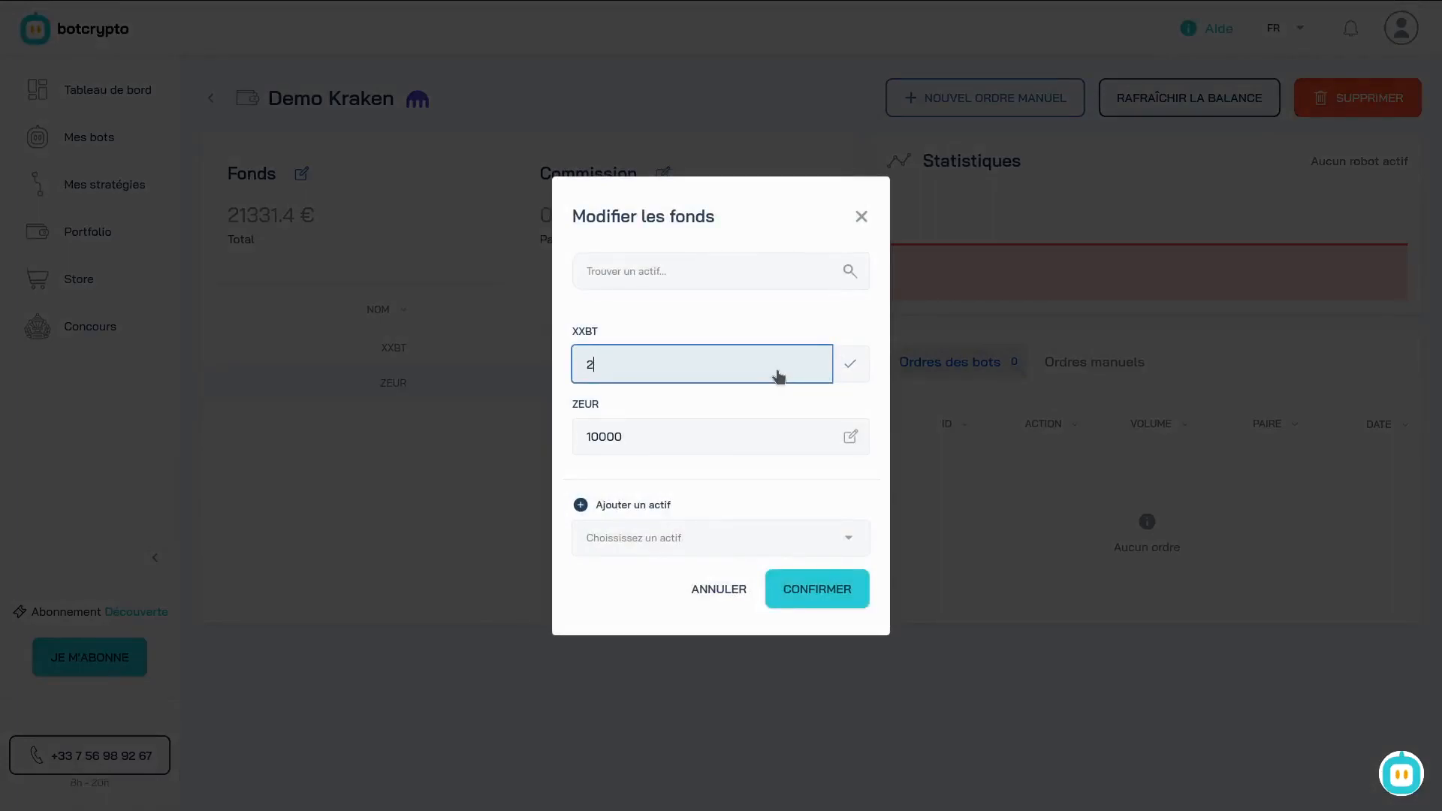
pyautogui.click(850, 365)
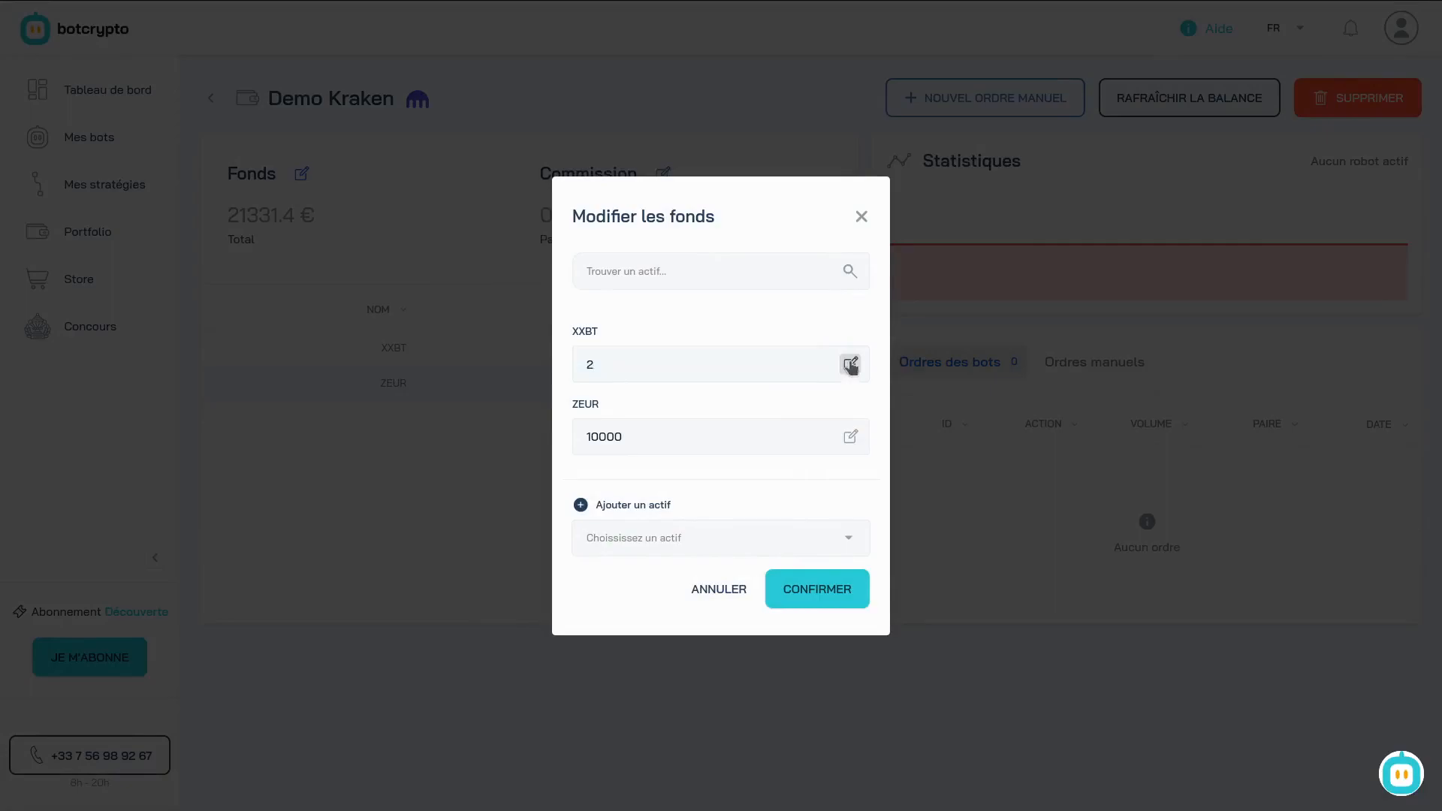
# Add the XTZ asset with a quantity of 1000 and save the portfolio's modified funds
pyautogui.click(839, 548)
pyautogui.click(691, 666)
pyautogui.click(676, 566)
pyautogui.write('1000')
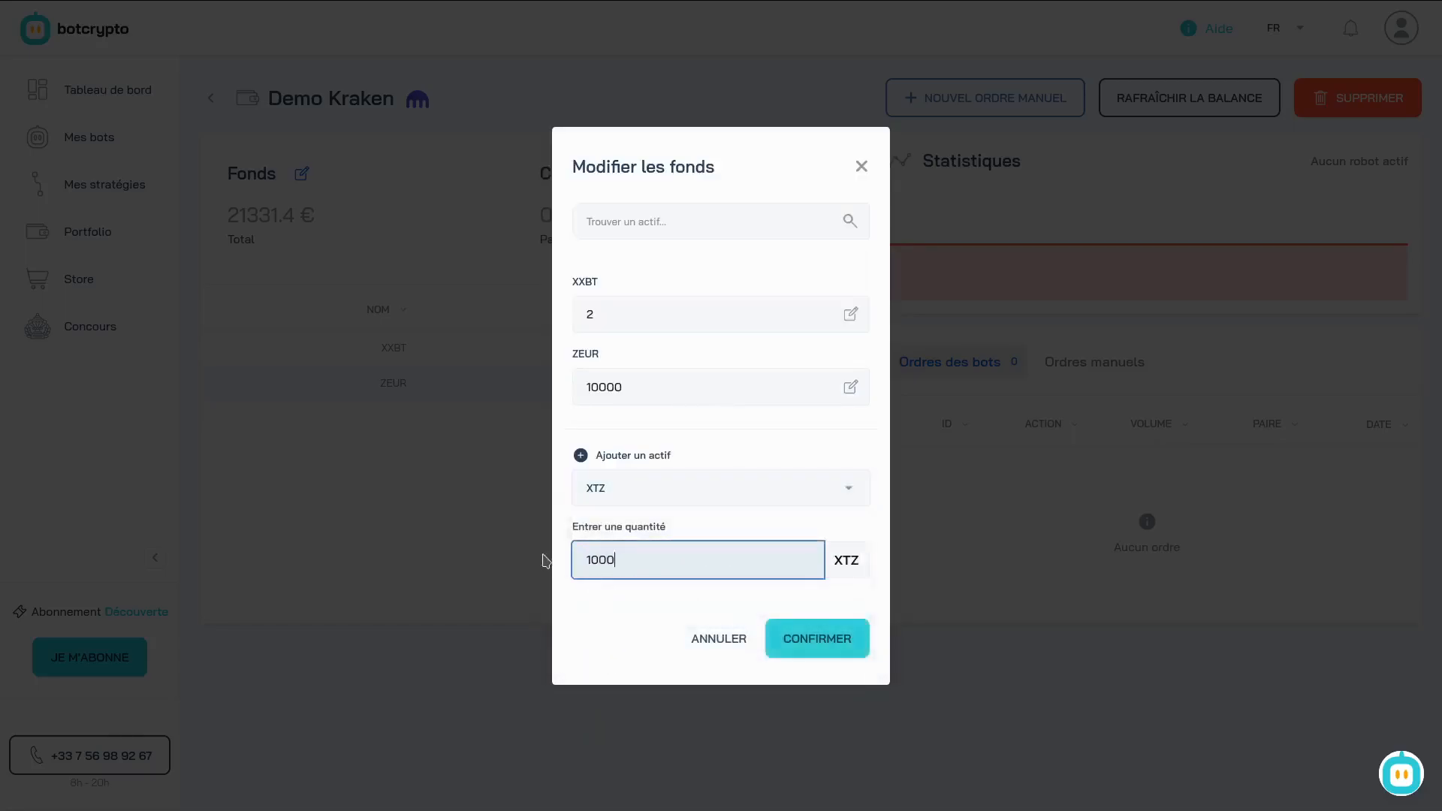
pyautogui.click(824, 641)
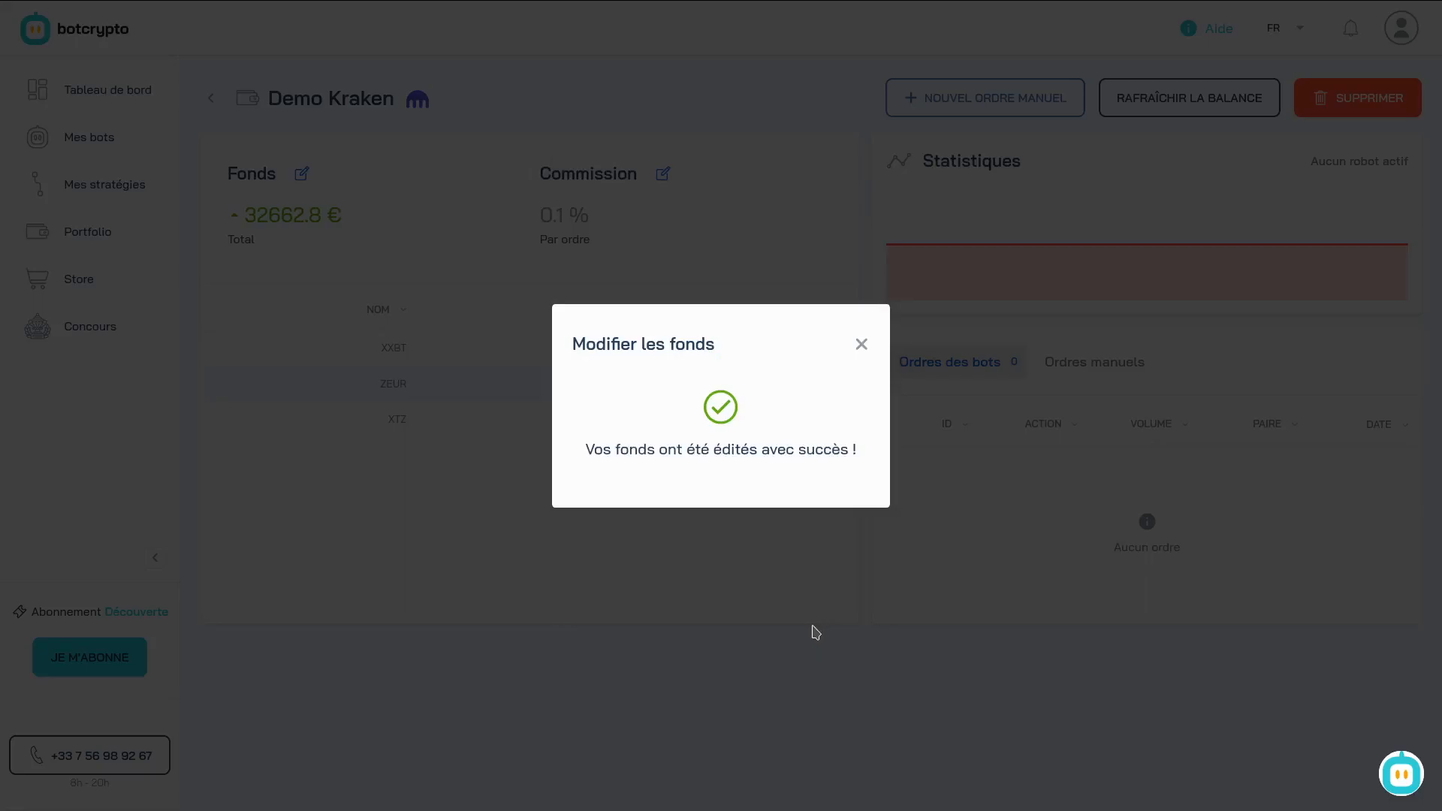
pyautogui.click(859, 345)
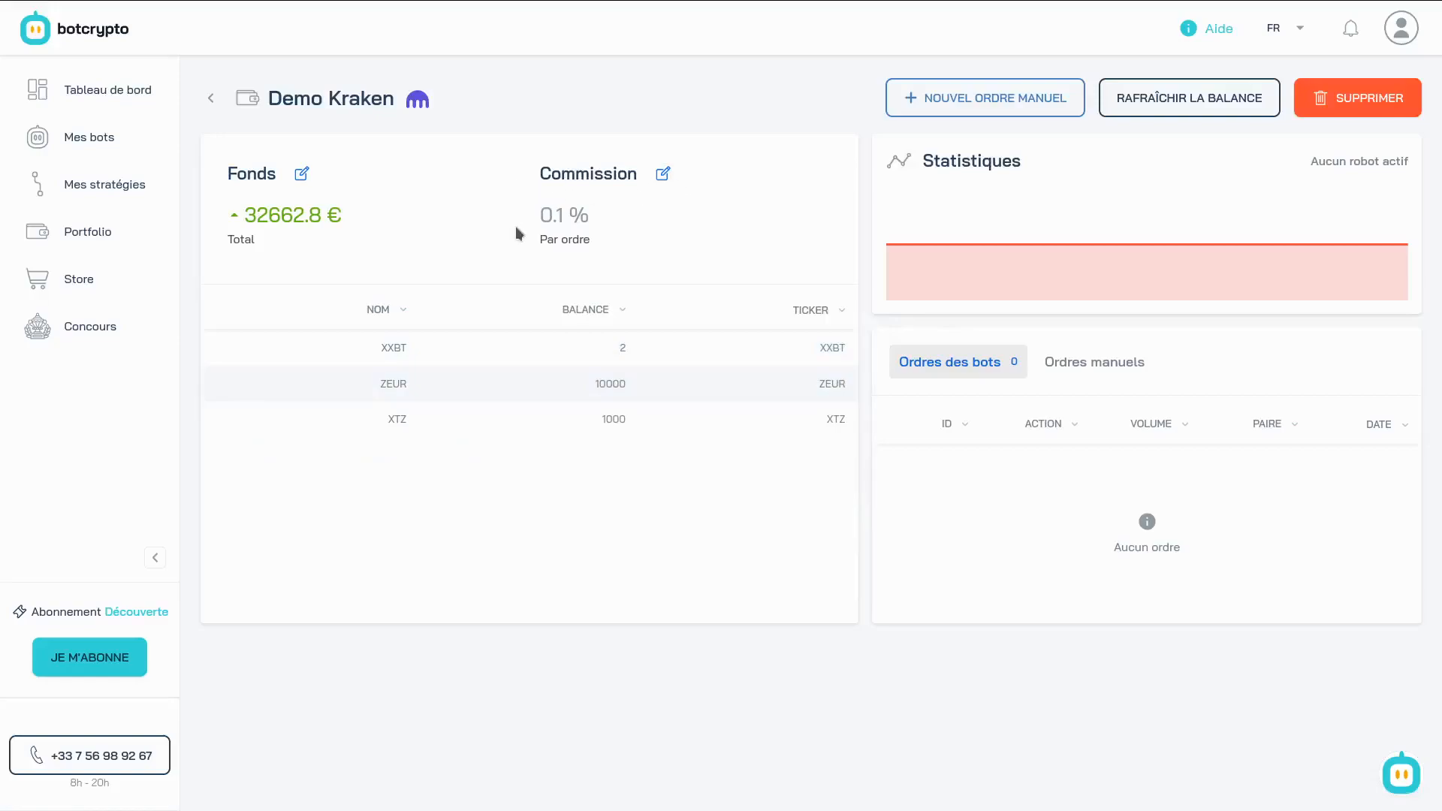
# Set the Demo Kraken portfolio's commission per order to 0.05 %
pyautogui.click(663, 174)
pyautogui.click(642, 246)
pyautogui.press('BackSpace')
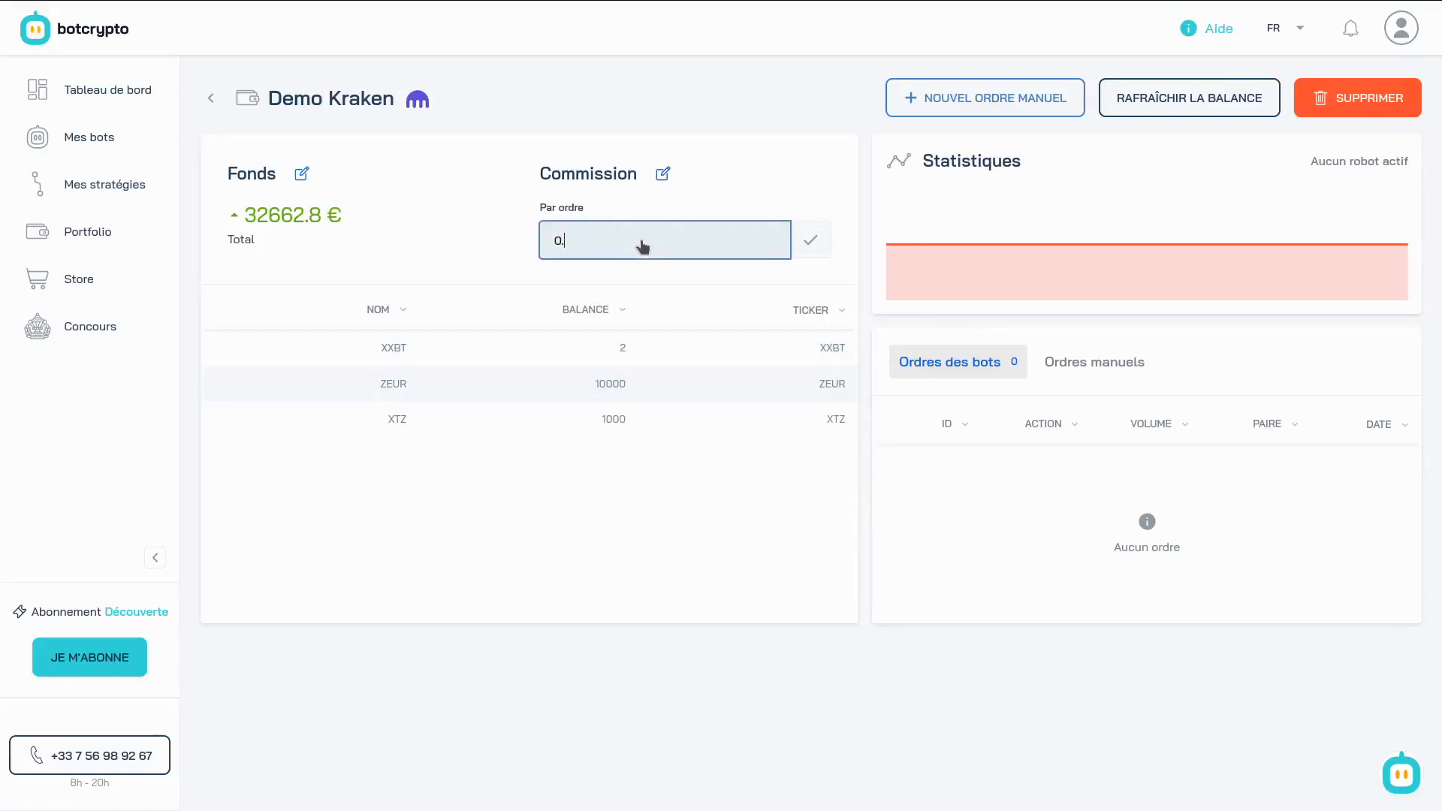
pyautogui.write('05')
pyautogui.click(810, 240)
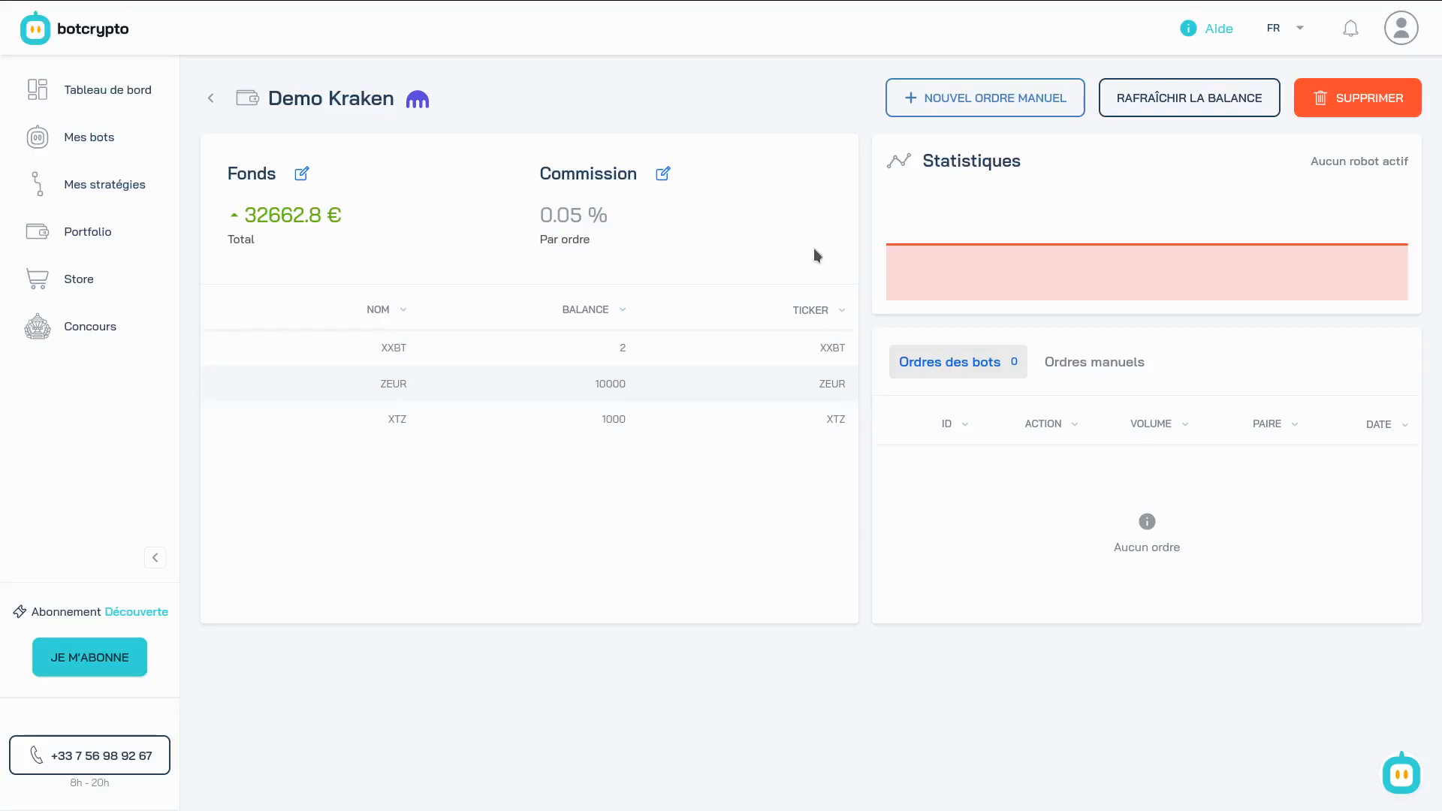
# Start a new bot named "Simulation MM" using the strategy "Ma 1ère Stratégie" and proceed to its market selection
pyautogui.moveTo(1080, 237)
pyautogui.click(110, 137)
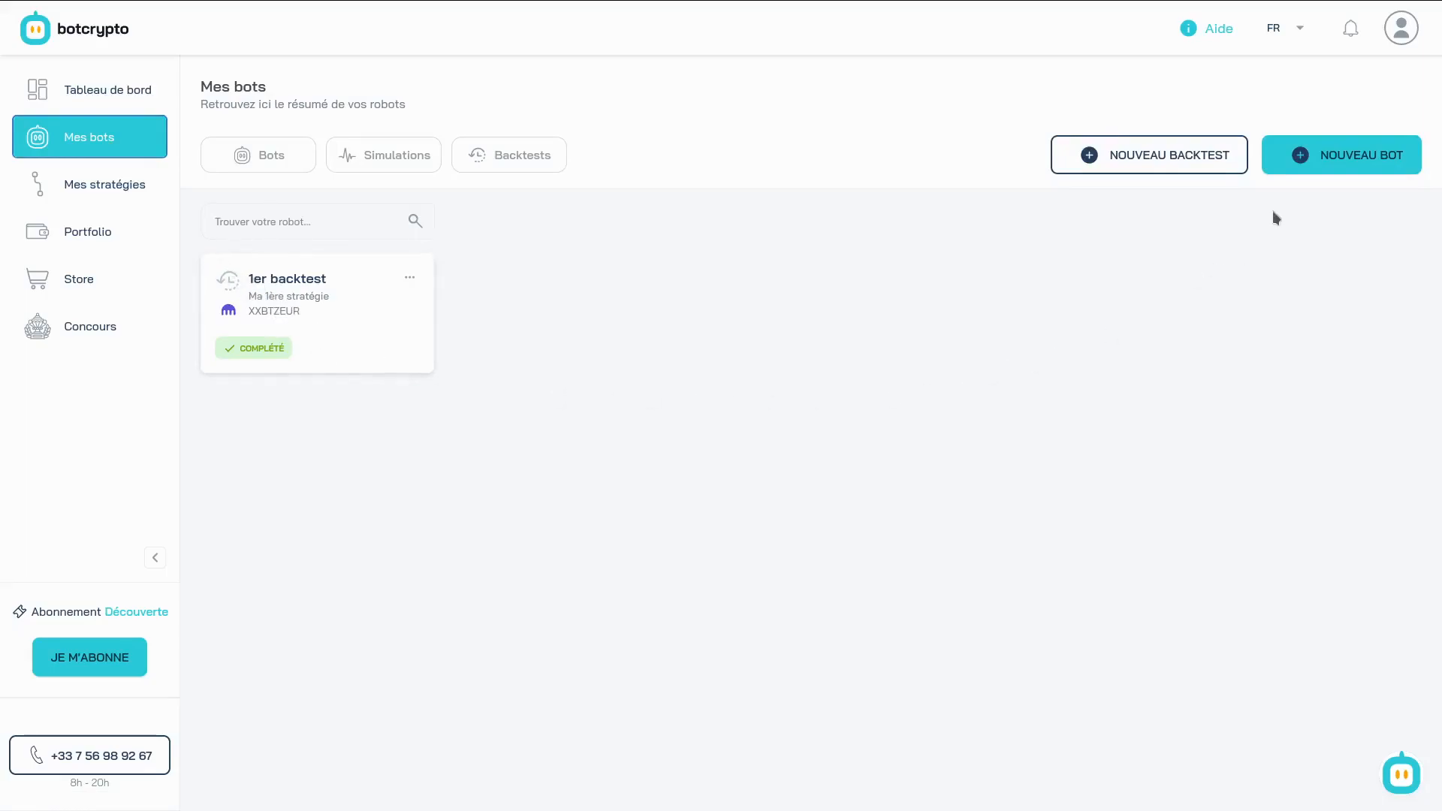
pyautogui.click(1328, 154)
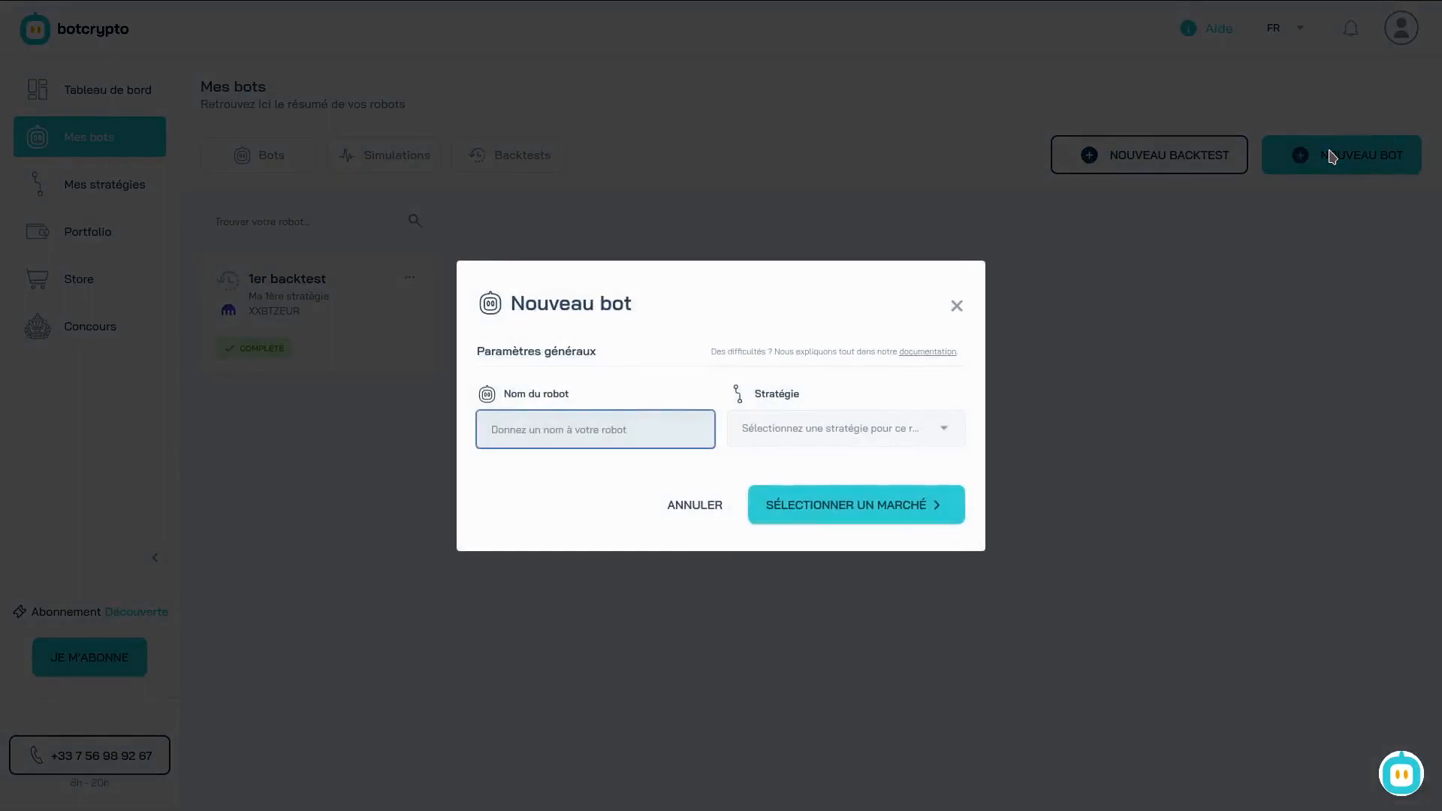
pyautogui.write('Simula')
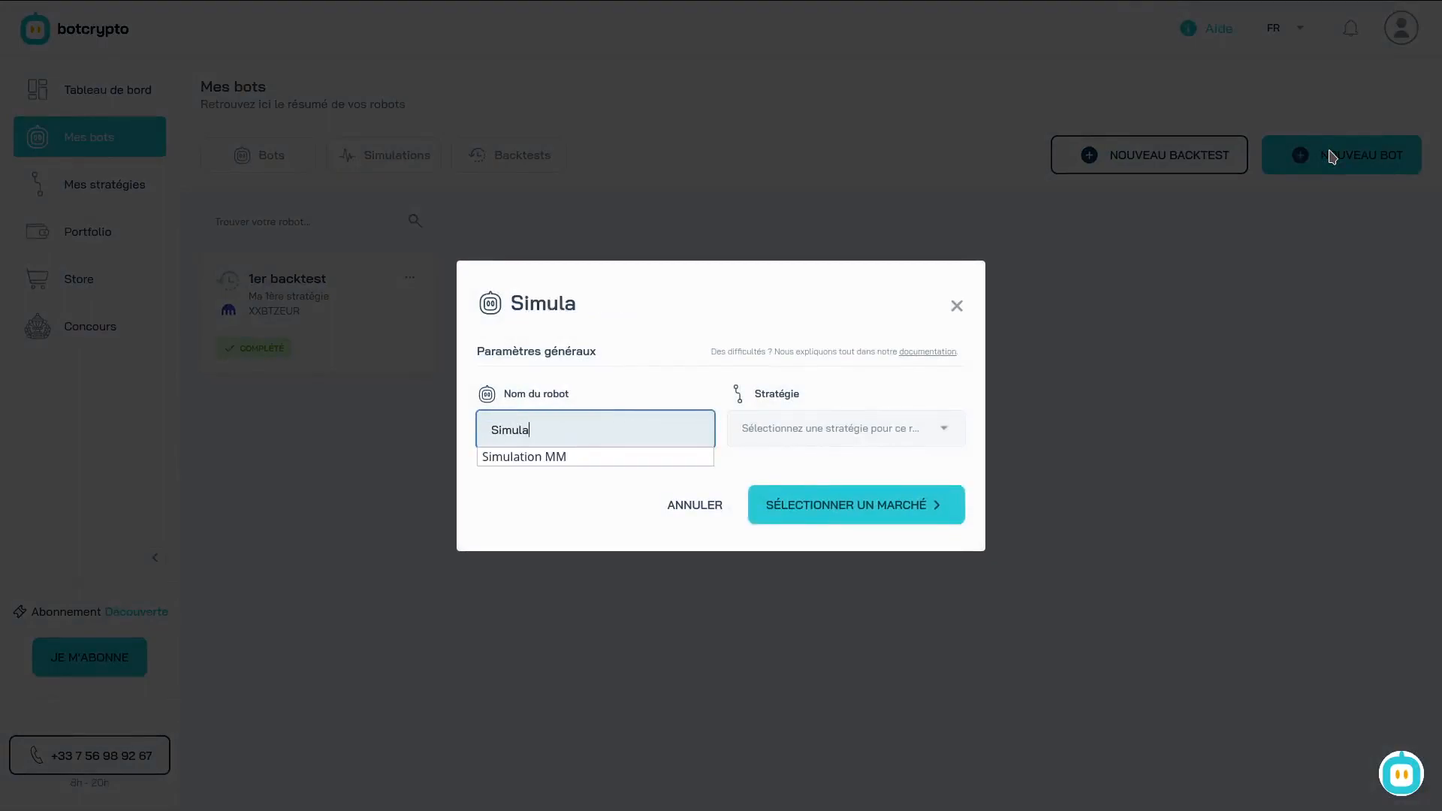
pyautogui.write('tion MM')
pyautogui.click(853, 428)
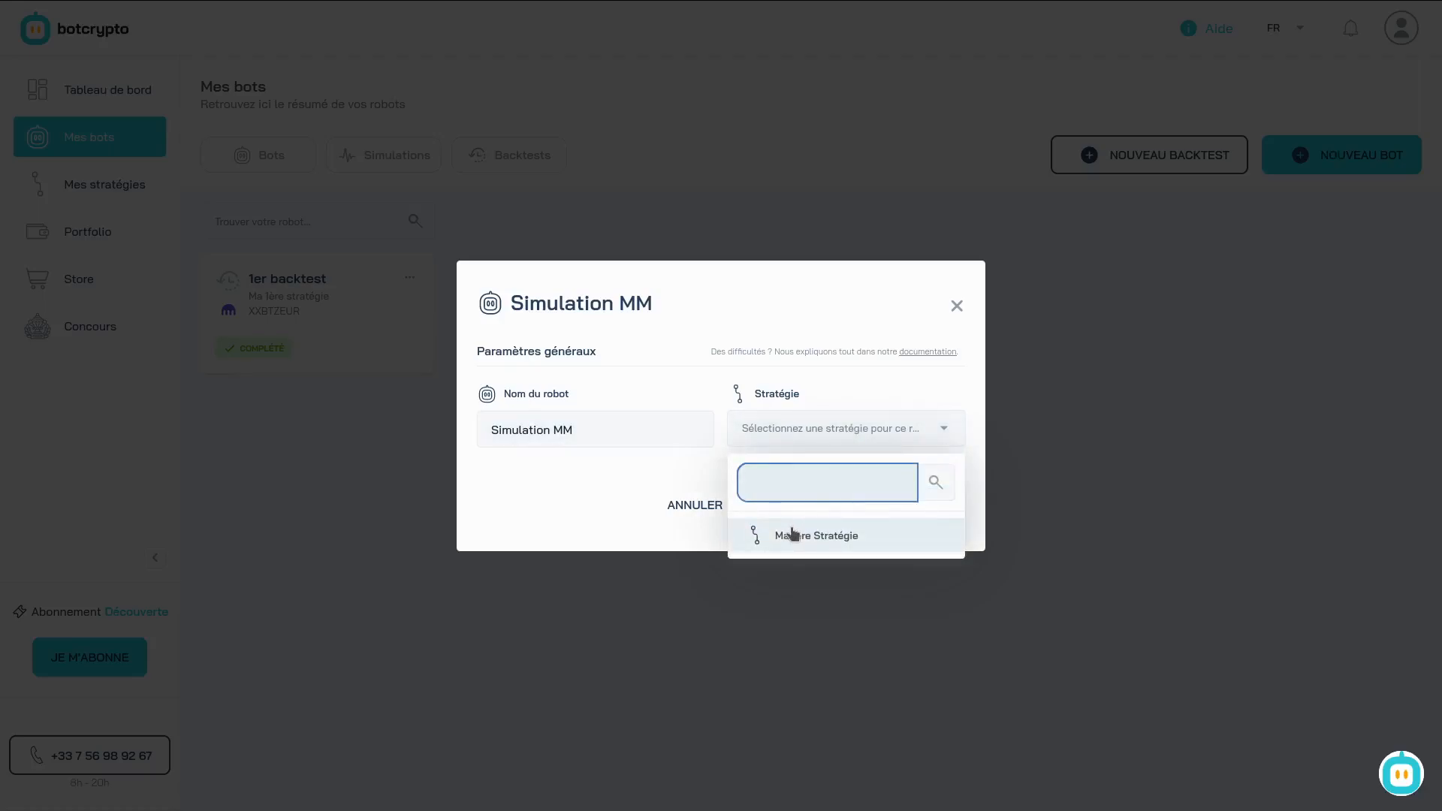
pyautogui.click(792, 533)
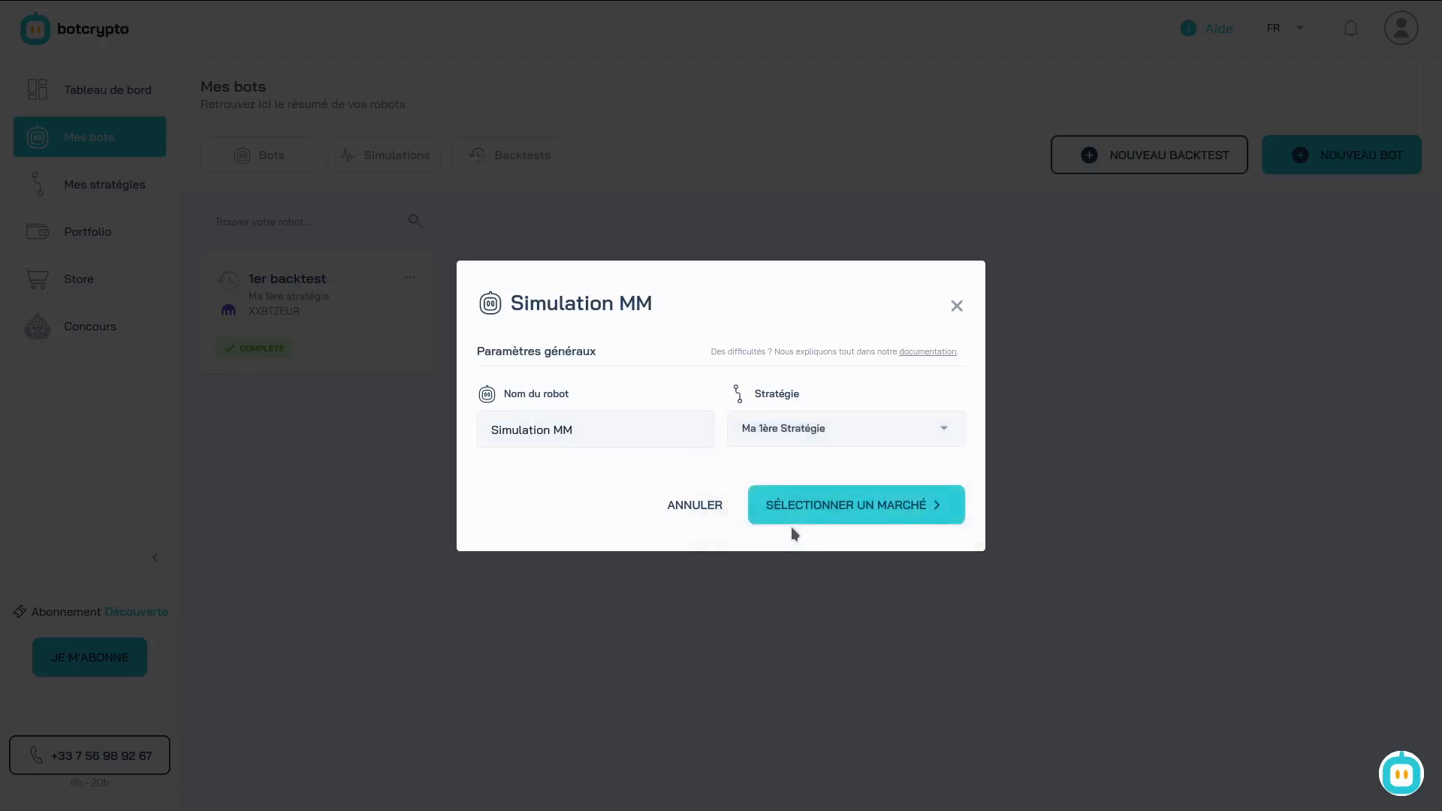
pyautogui.click(800, 504)
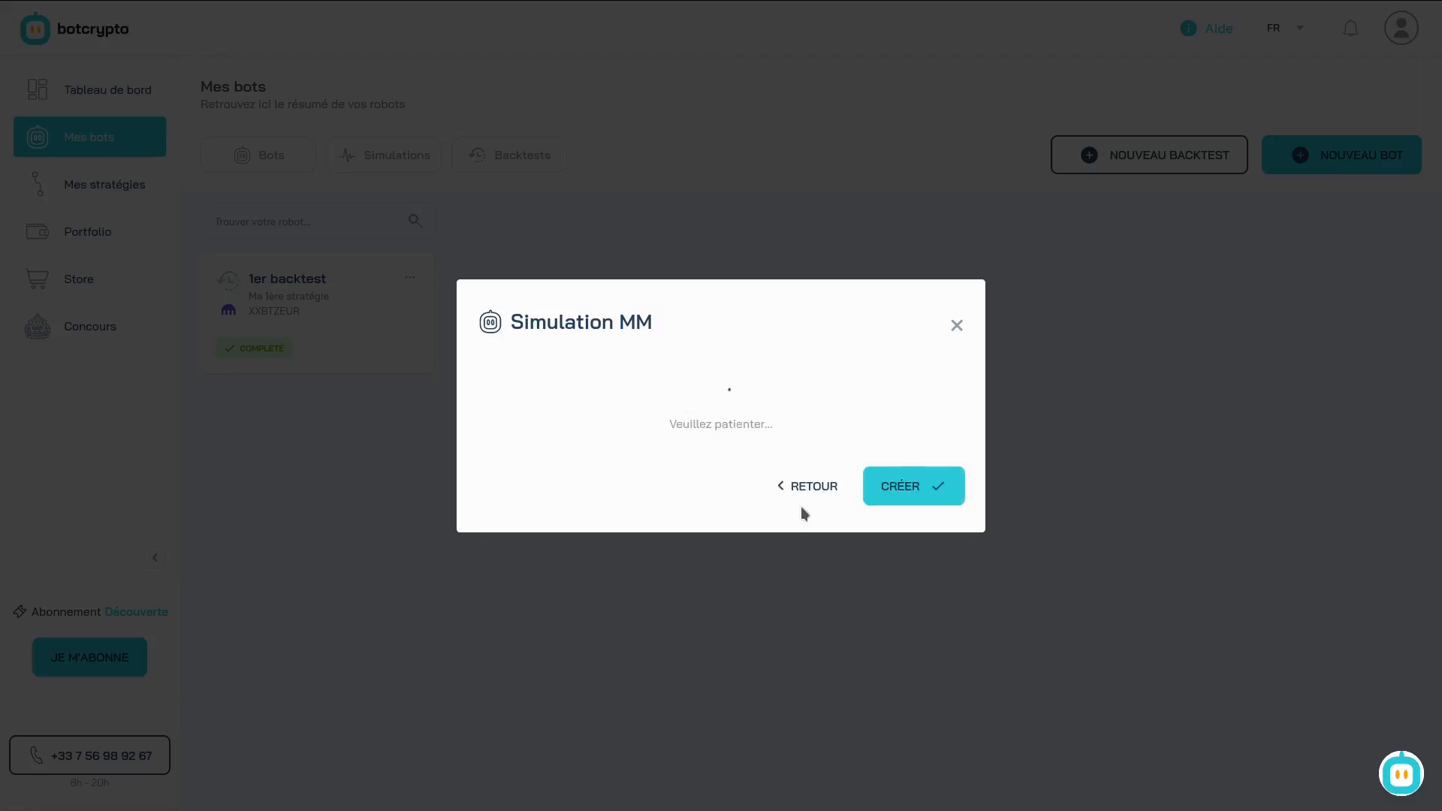
# Assign the Demo Kraken portfolio and the XXBTZEUR pair to the new bot
pyautogui.click(621, 424)
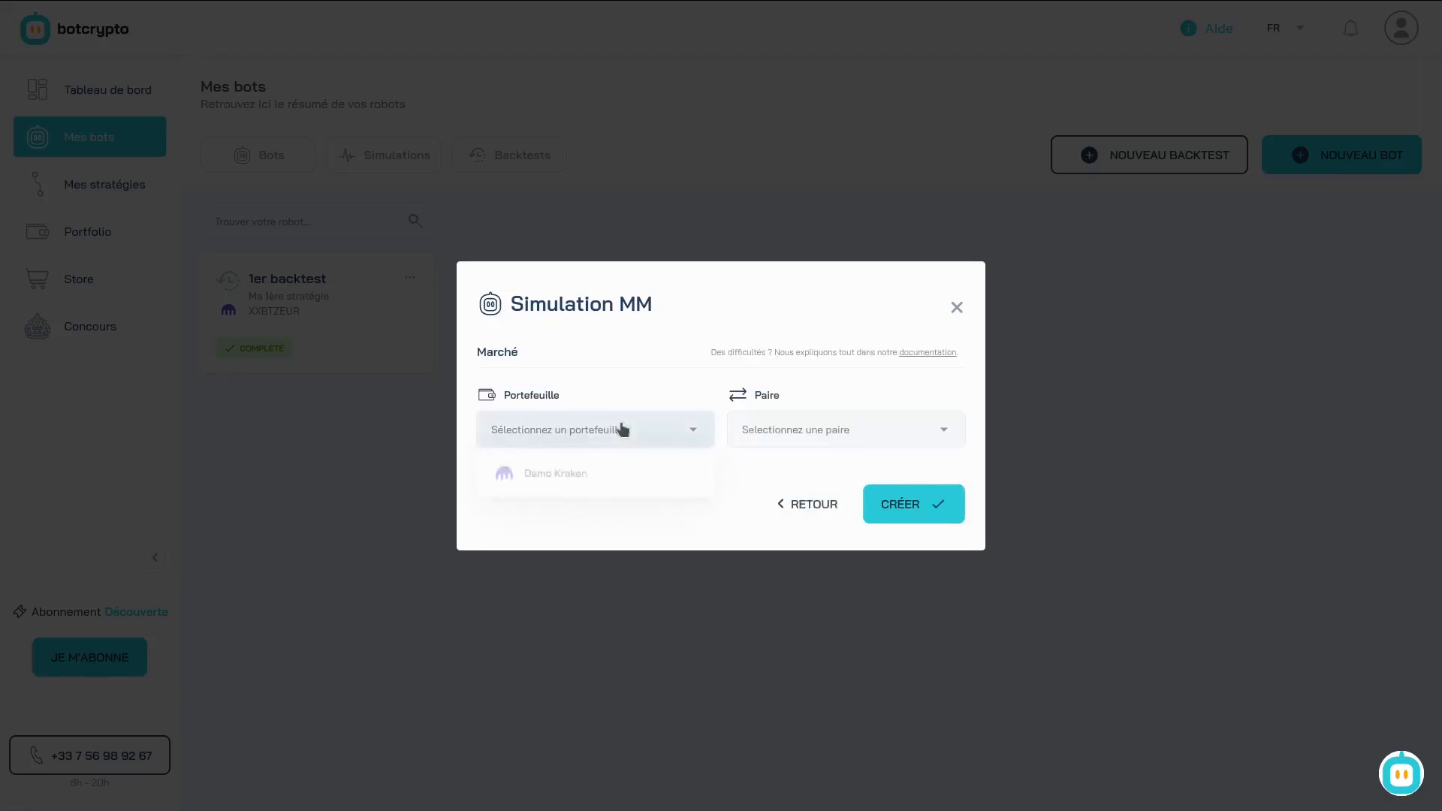
pyautogui.click(617, 478)
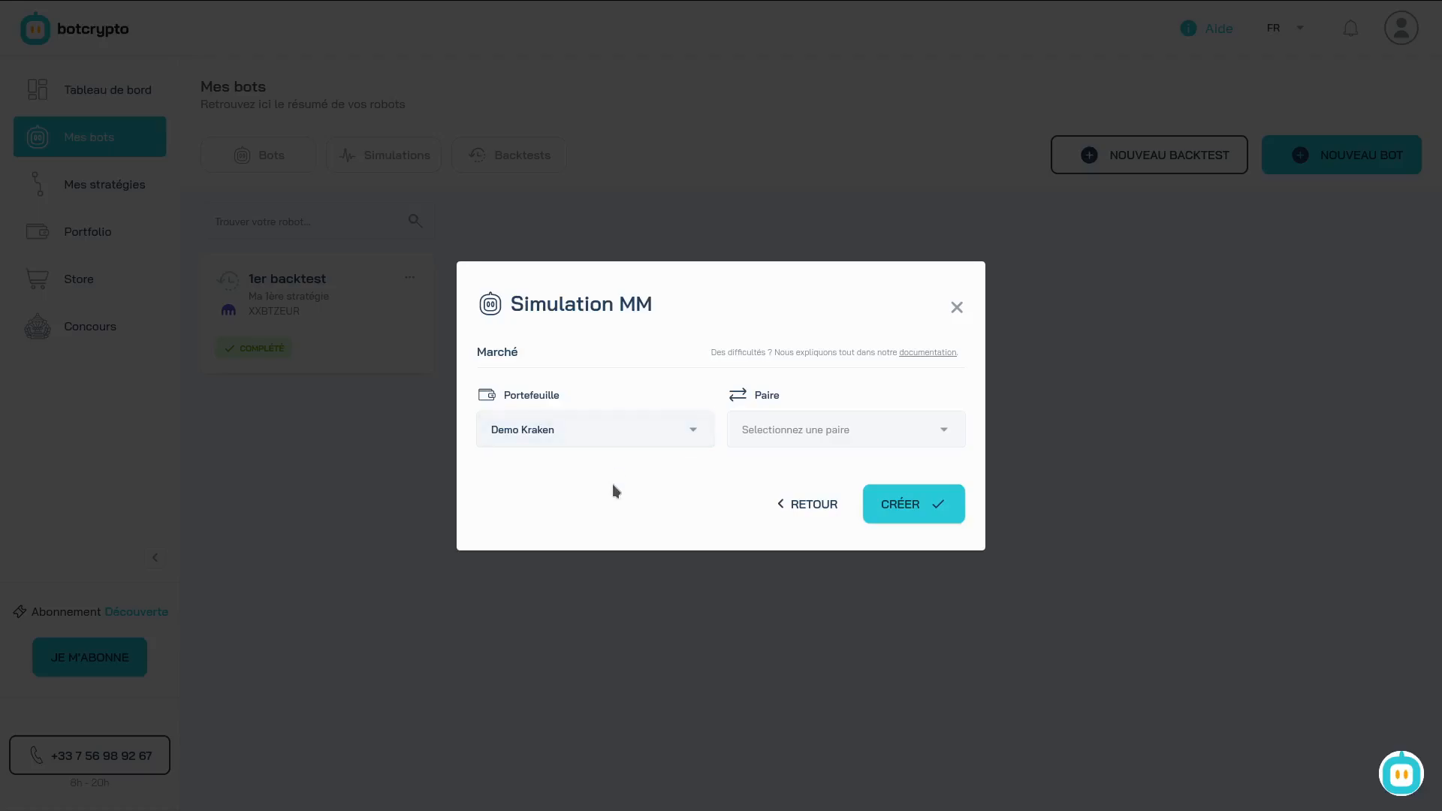
pyautogui.click(792, 435)
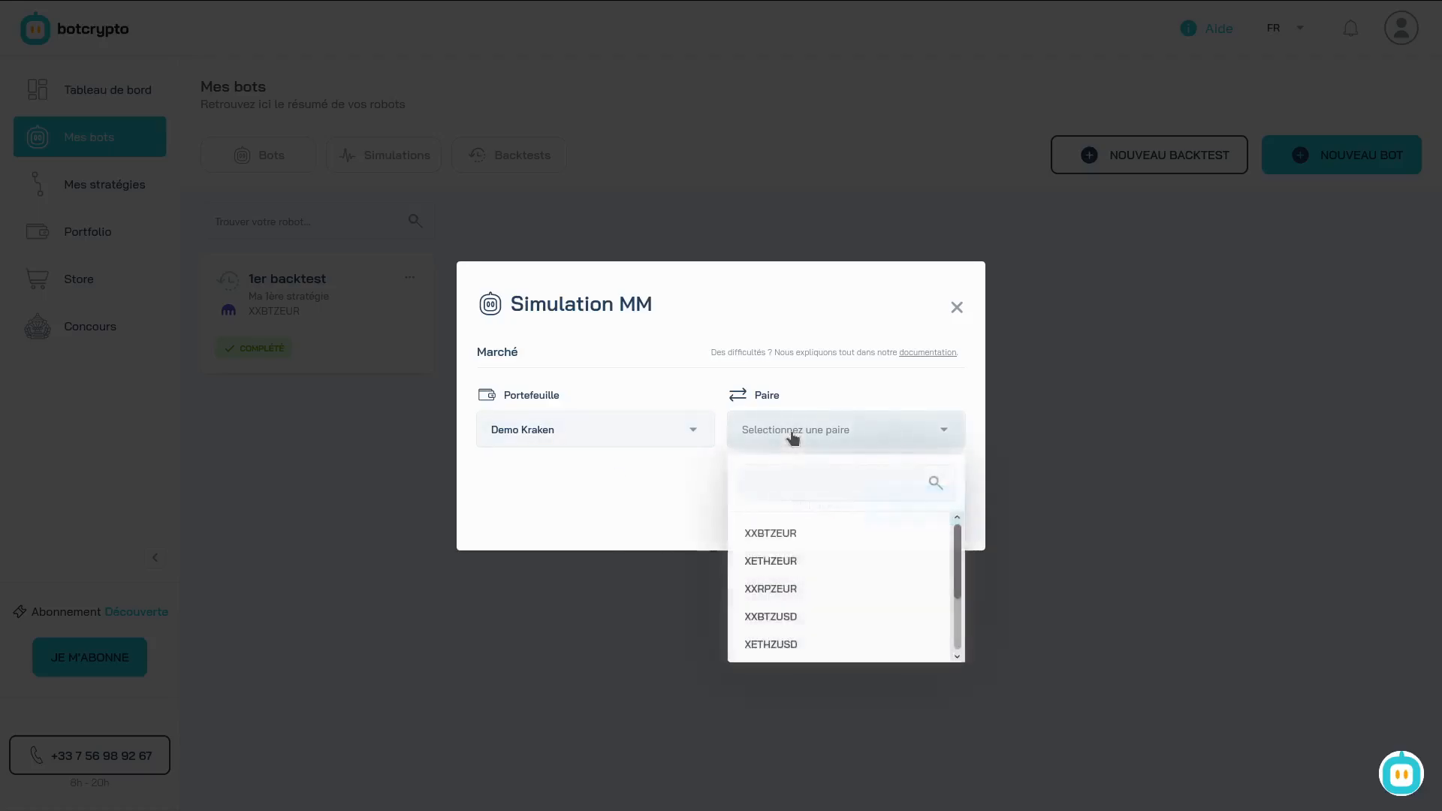
pyautogui.click(779, 535)
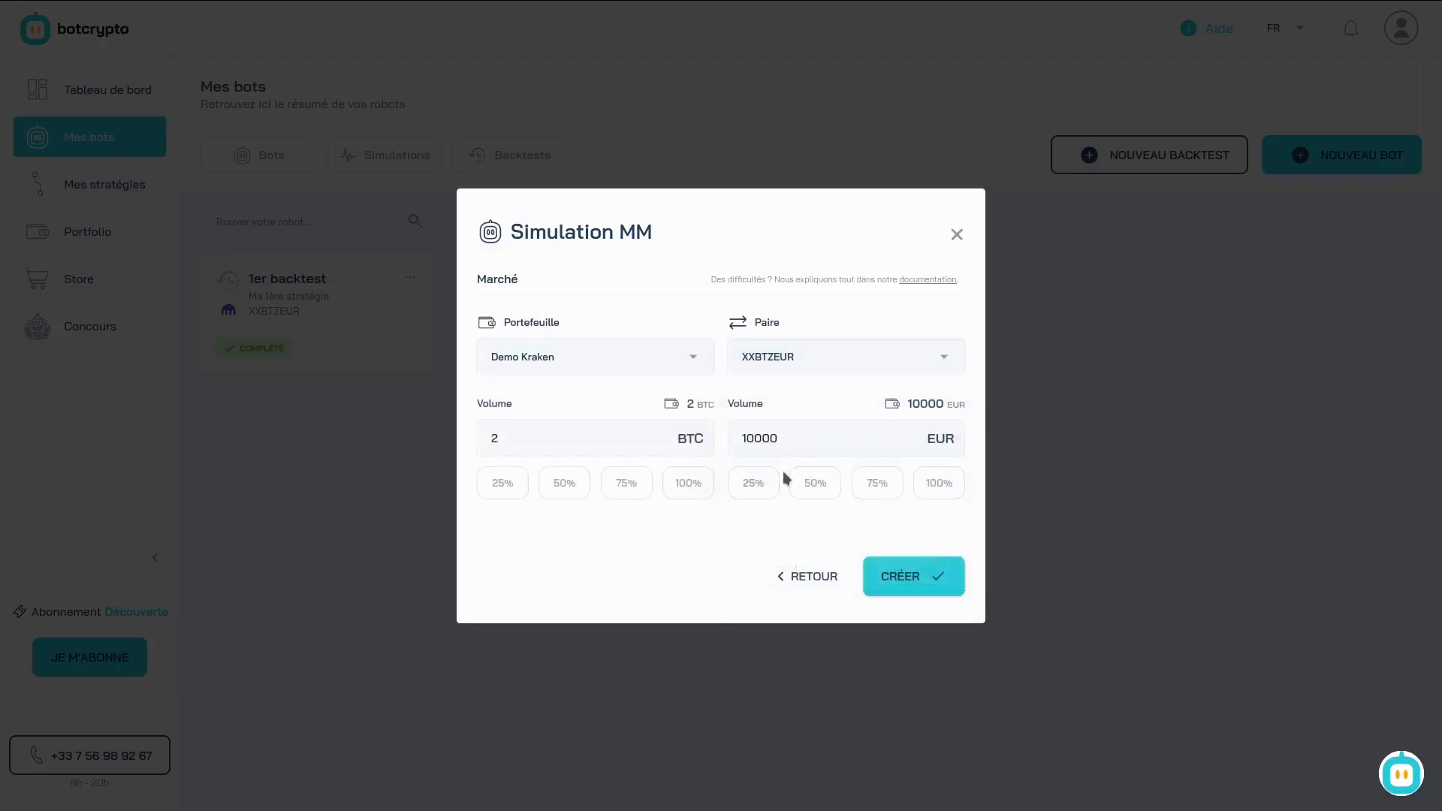
# Allocate volumes of 0 BTC and 1000 EUR to the bot and create it
pyautogui.moveTo(583, 454); pyautogui.dragTo(452, 443)
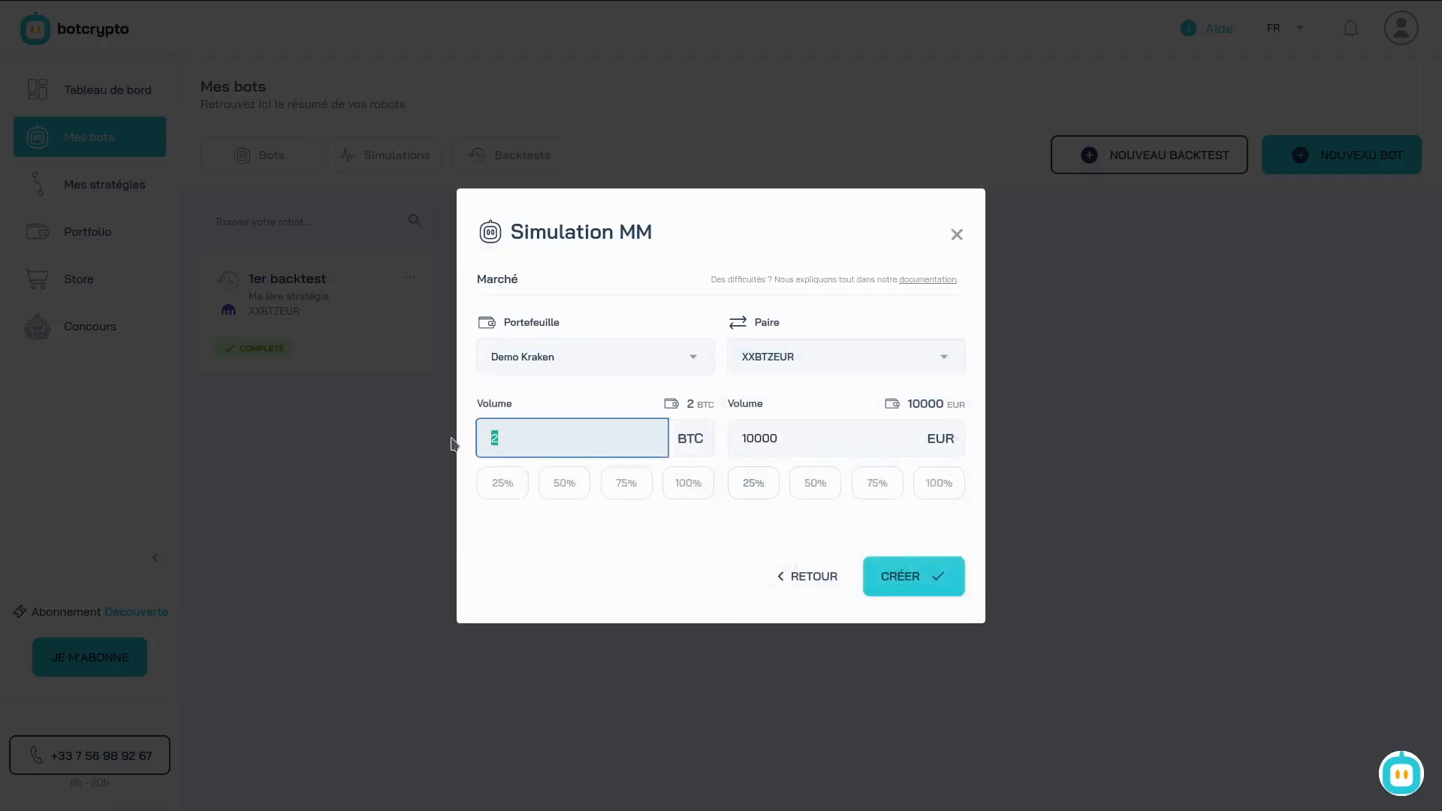
pyautogui.write('0')
pyautogui.click(801, 450)
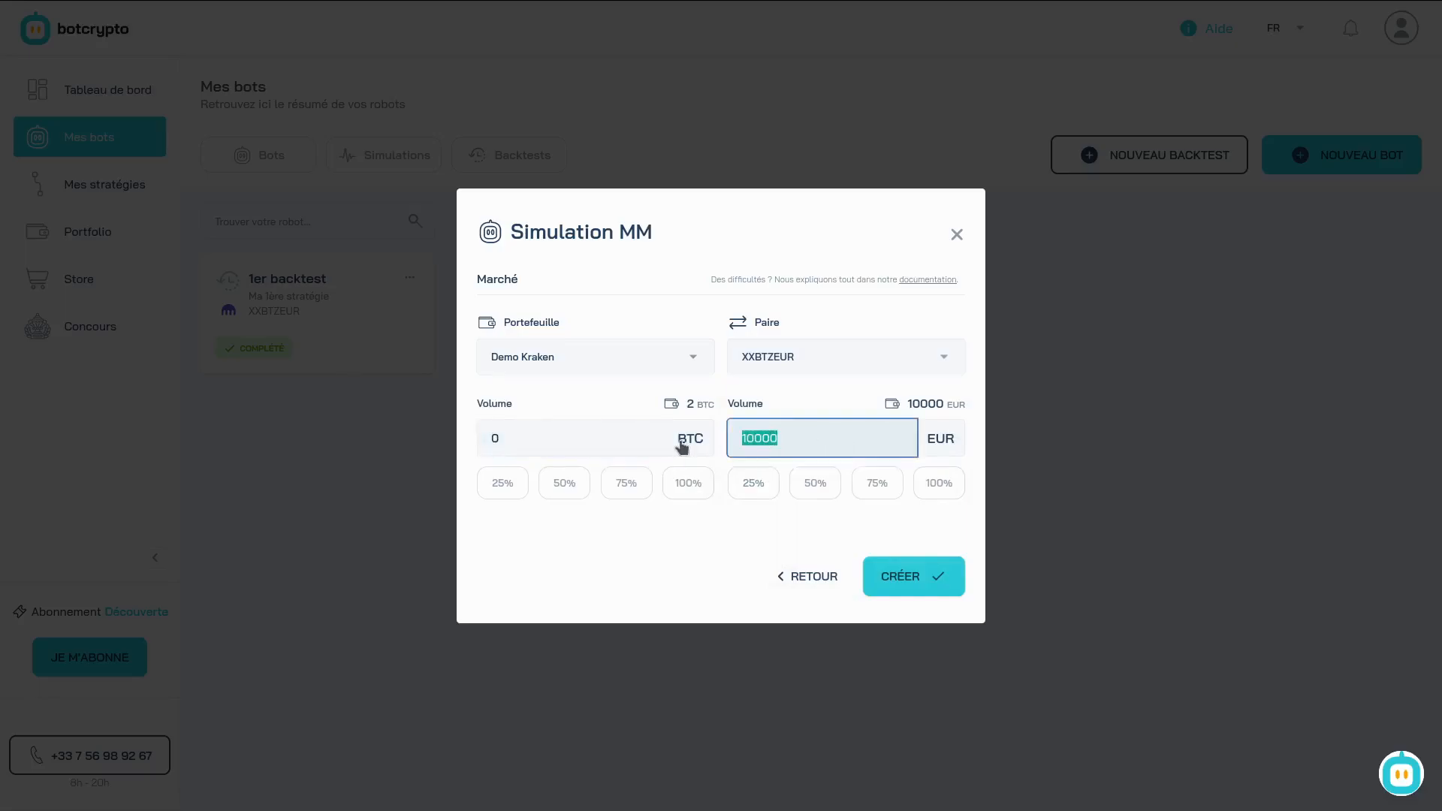
pyautogui.write('1000')
pyautogui.click(910, 582)
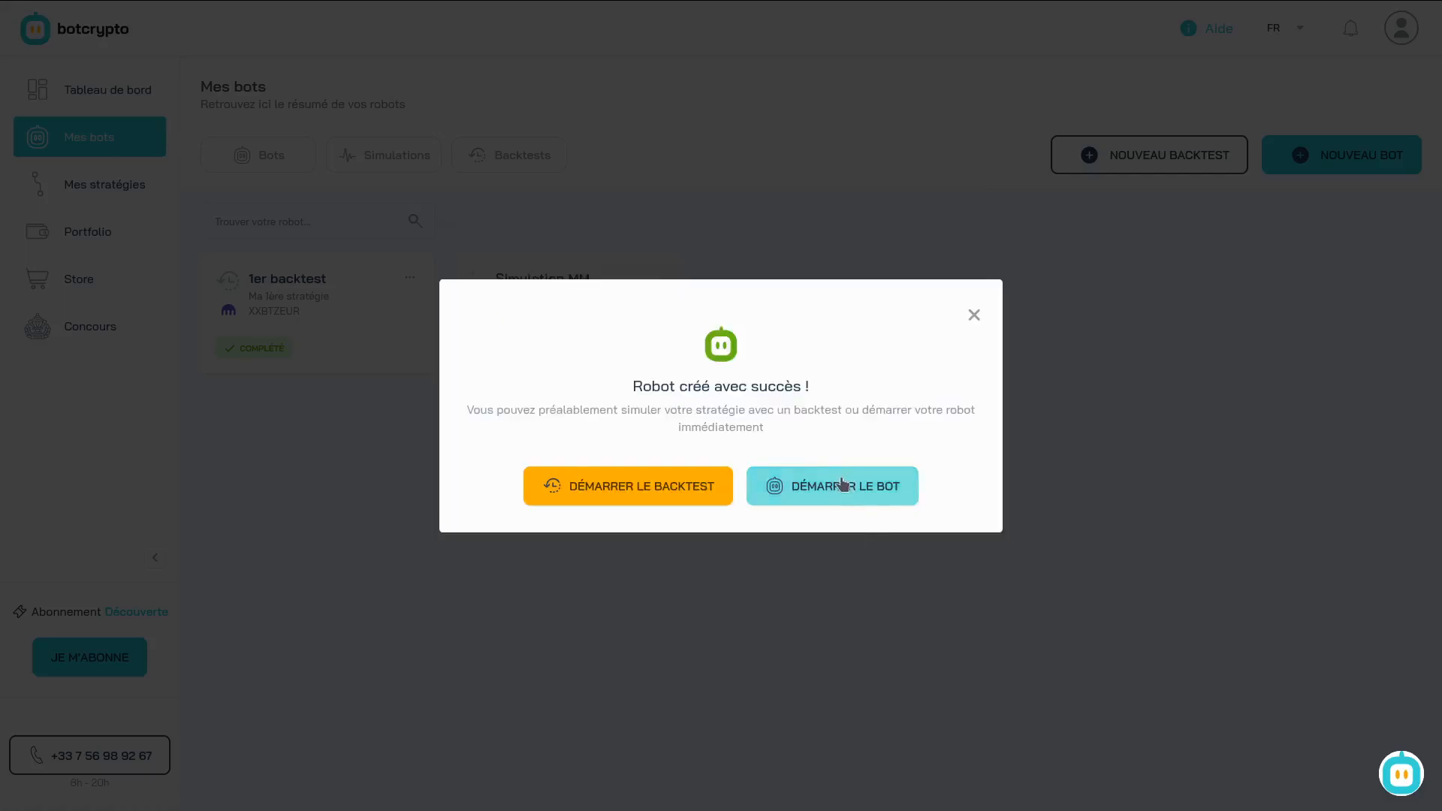
# Start the newly created bot and open its tracking page
pyautogui.click(842, 484)
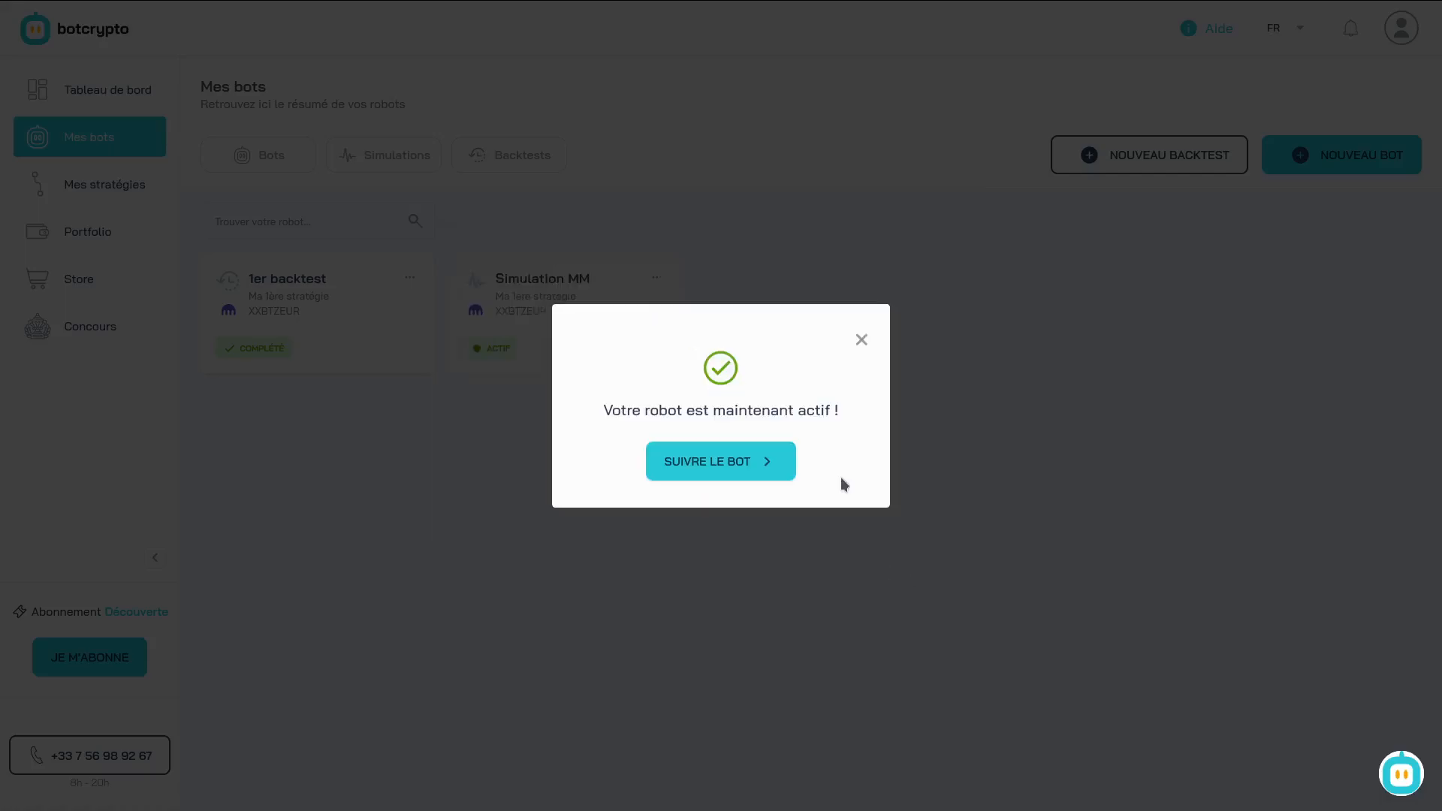
pyautogui.click(704, 469)
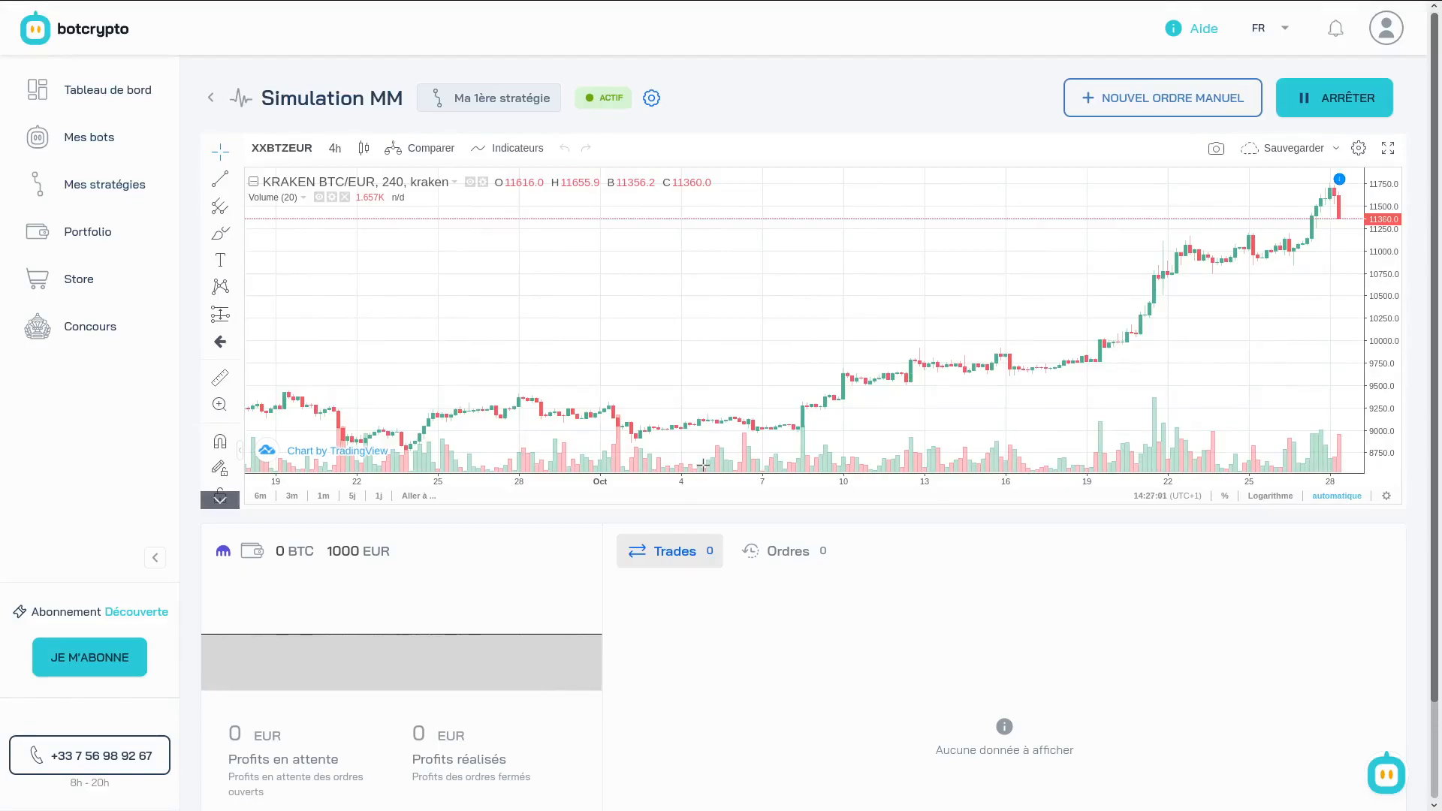
# Stop and restart the Simulation MM bot, and review its settings without changing them
pyautogui.click(1294, 98)
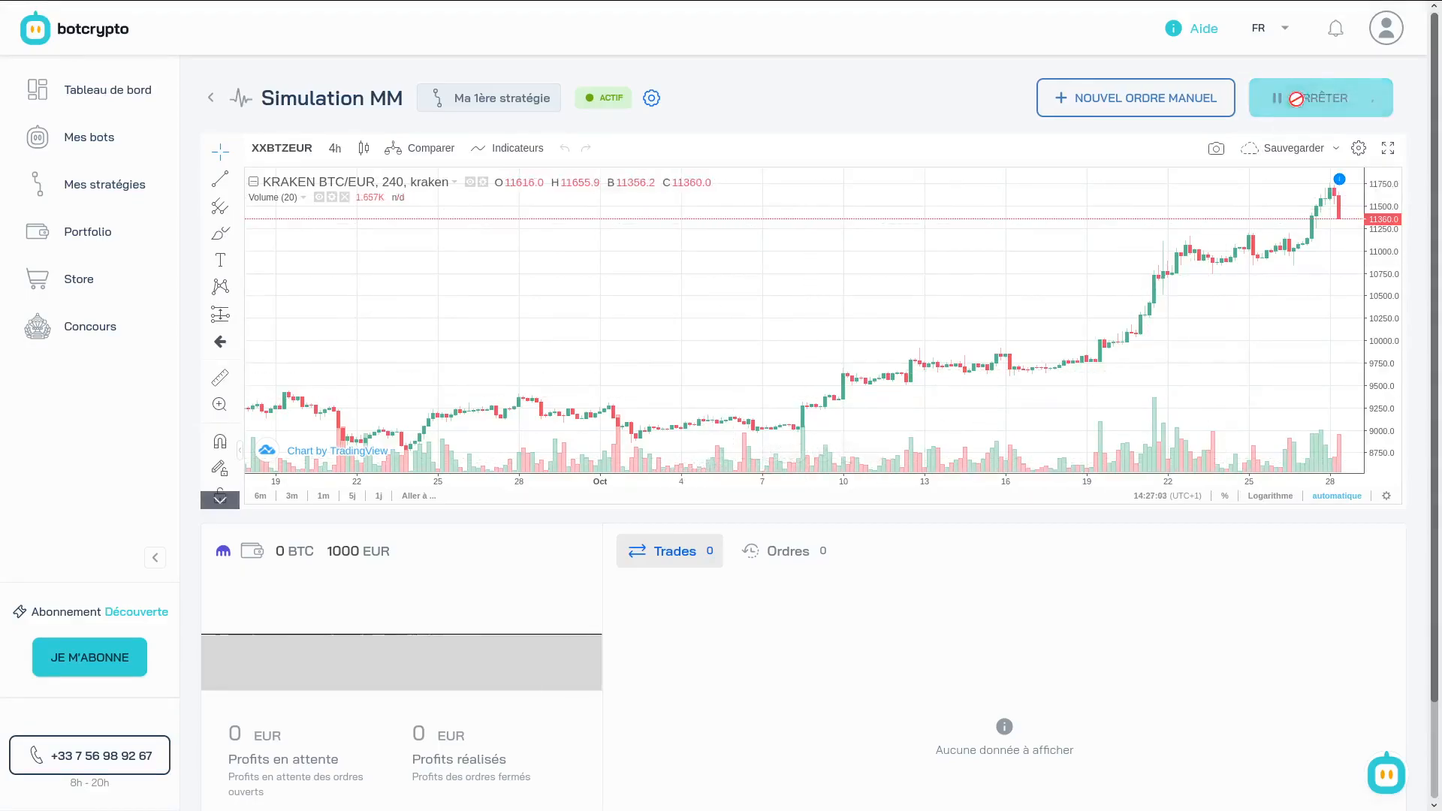
pyautogui.click(1197, 98)
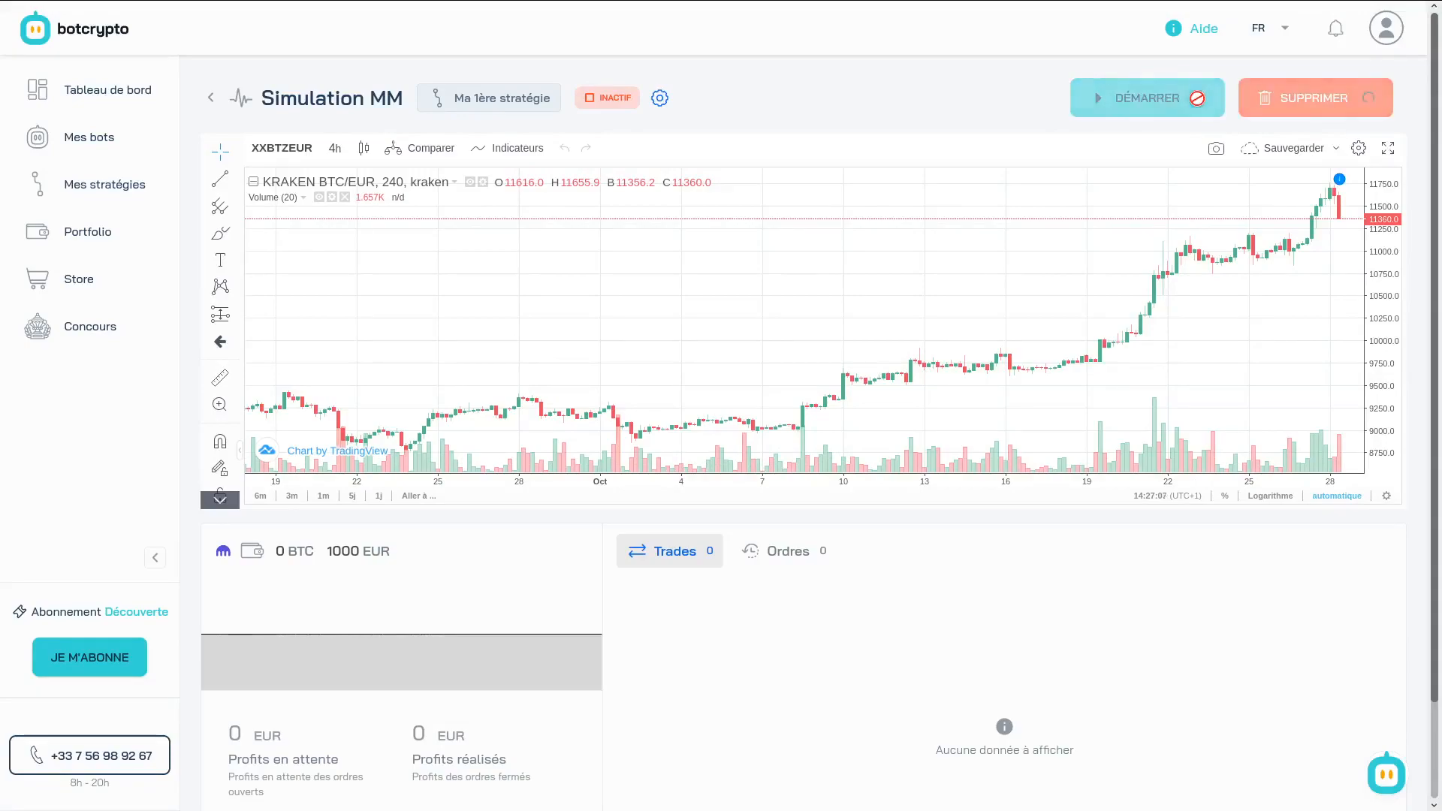
pyautogui.click(653, 100)
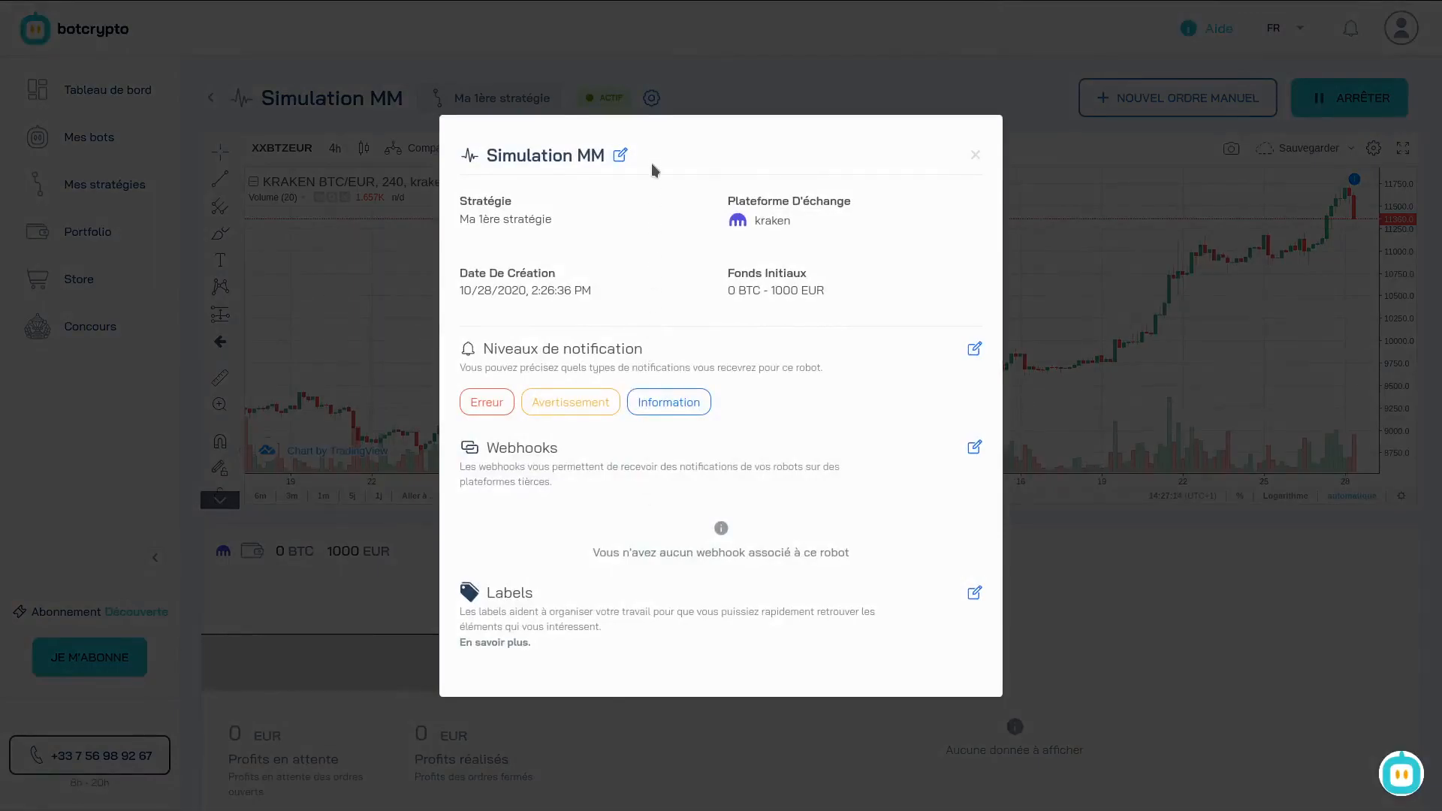
pyautogui.click(976, 156)
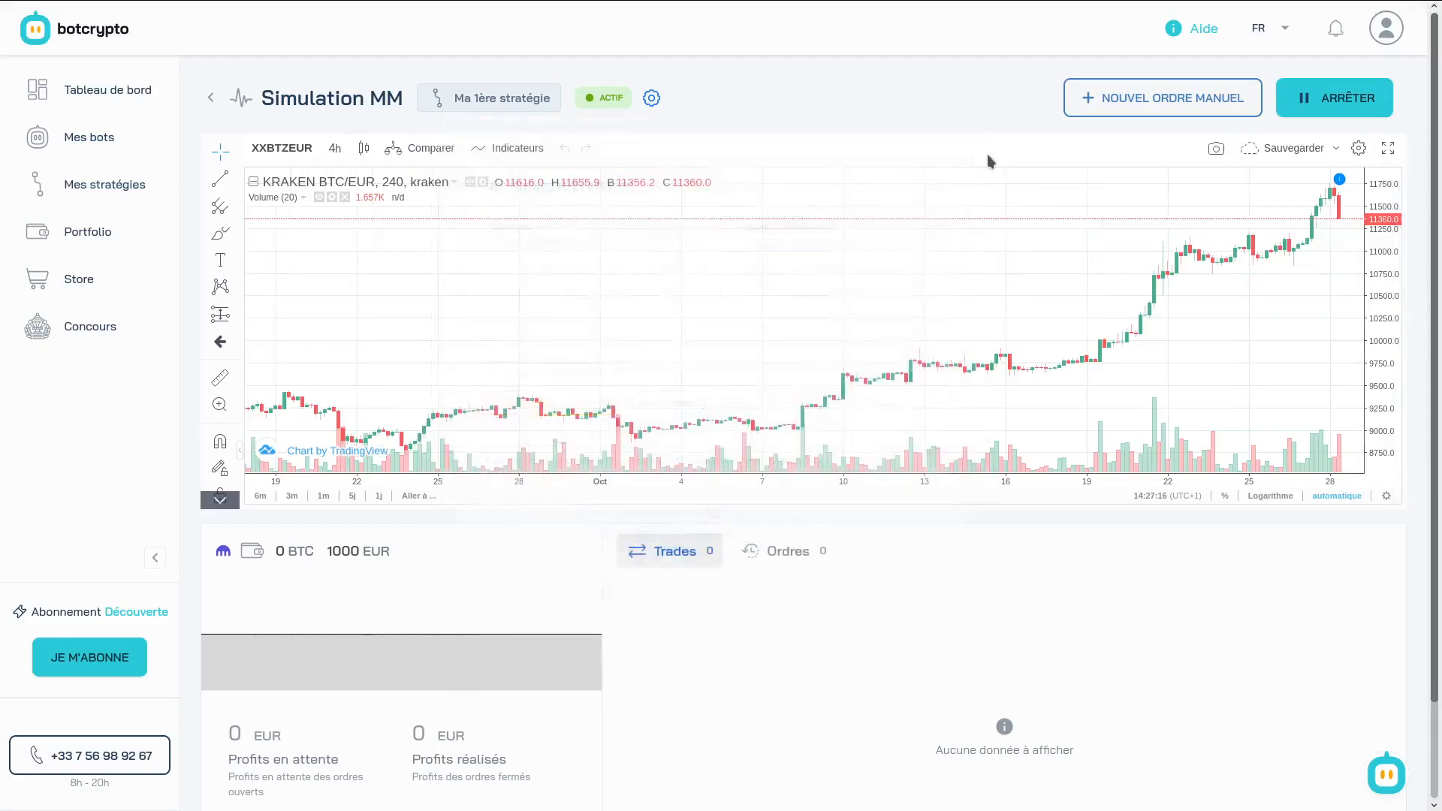